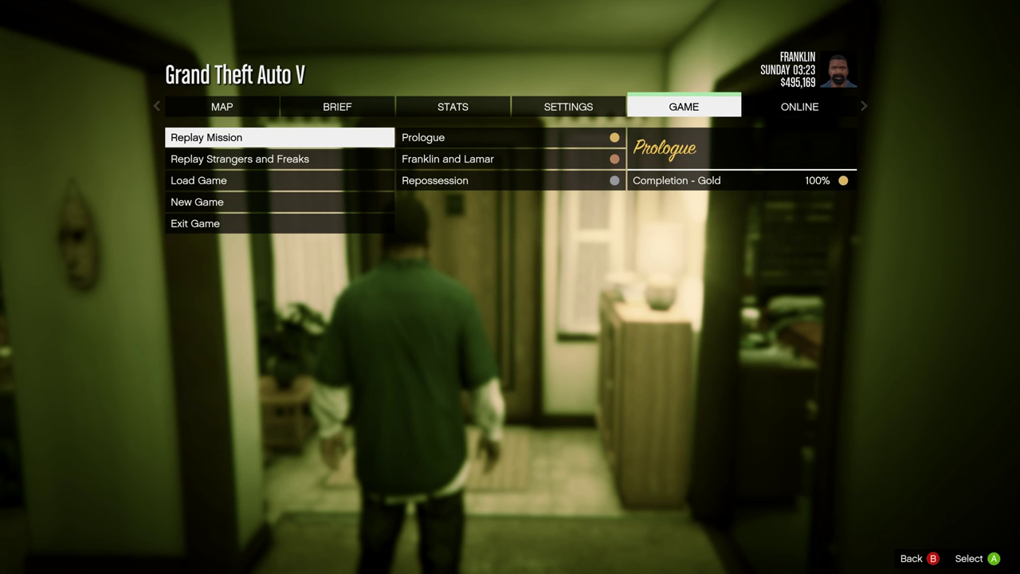
Browse the Replay Mission list, checking each mission's completion details.
key(Return)
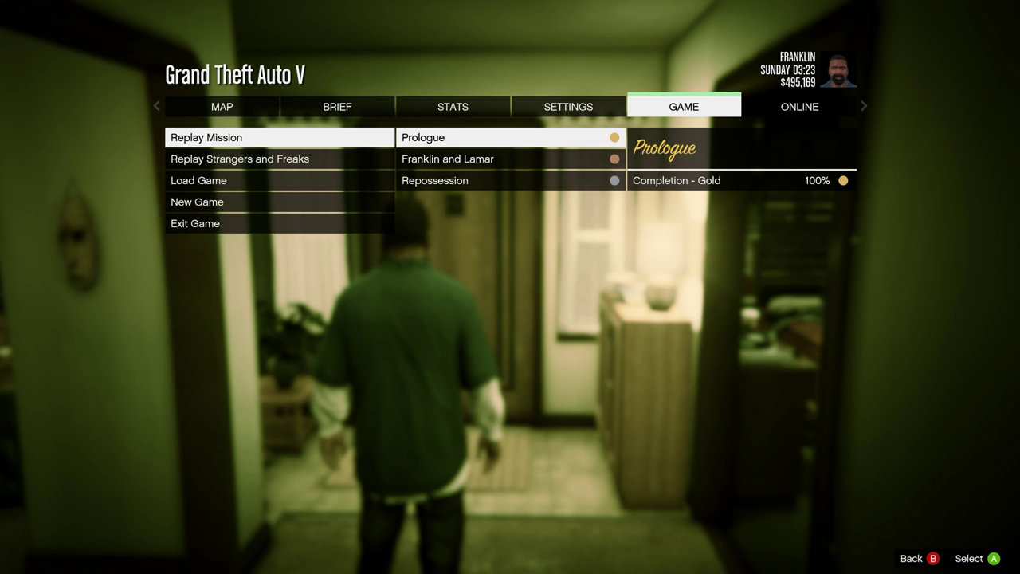
key(Down)
key(Down)
key(Up)
key(Up)
key(Down)
key(Down)
key(Up)
key(Up)
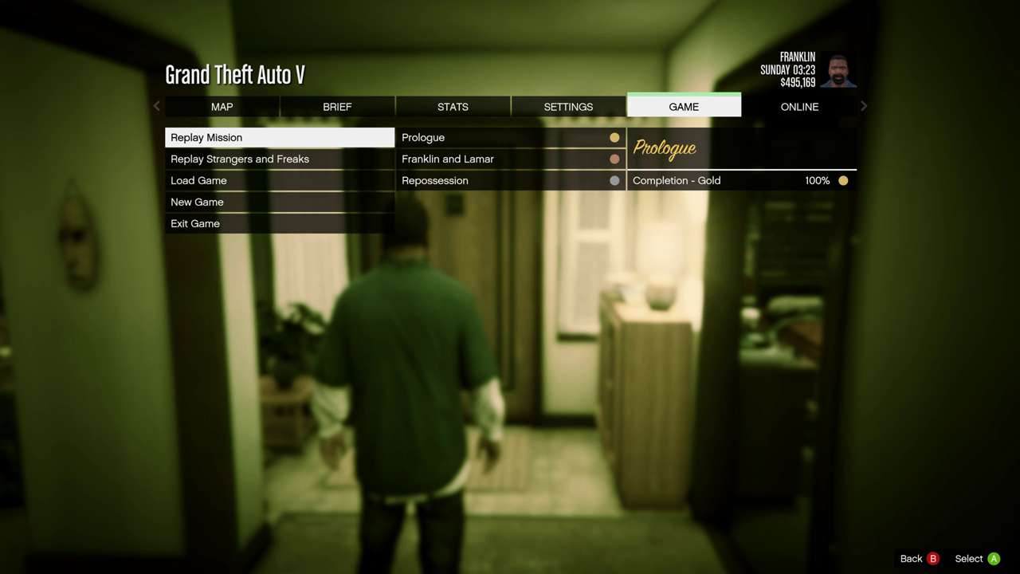
key(Escape)
key(Escape)
key(Escape)
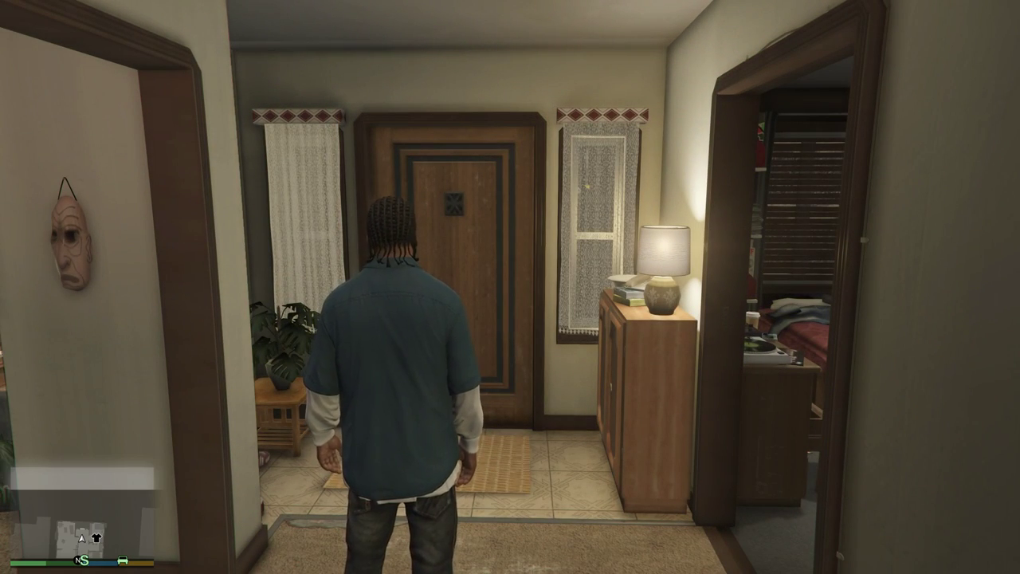
On the GAME tab, highlight Load Game to show the 3.6% Repossession autosave.
key(Escape)
key(Right)
key(Right)
key(Right)
key(Right)
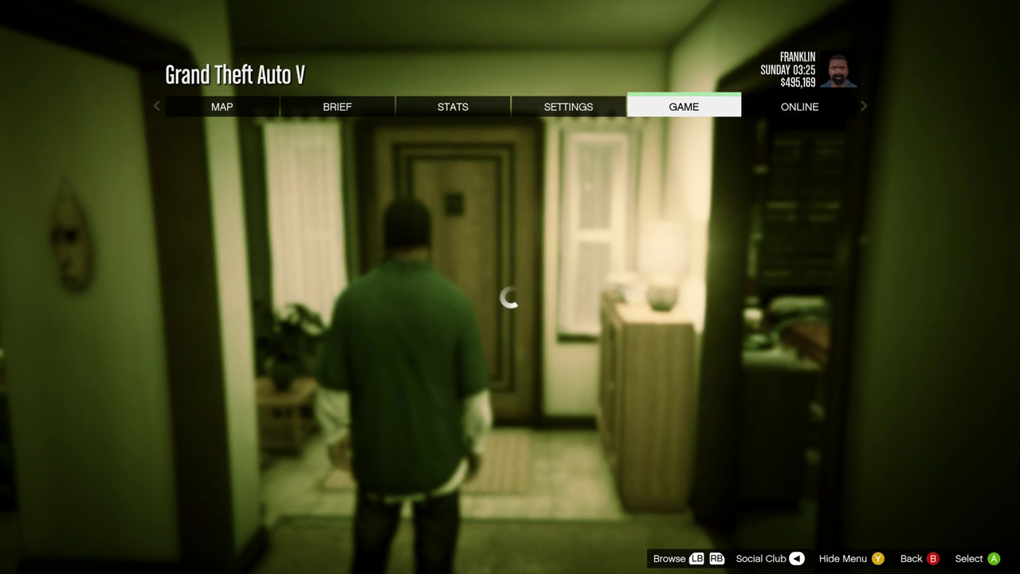
key(Return)
key(Down)
key(Down)
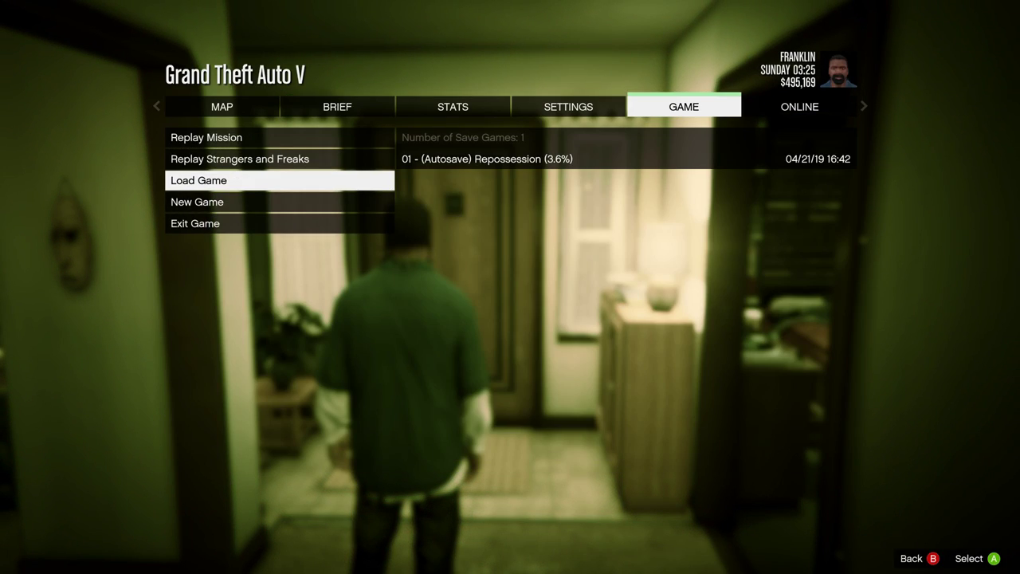
key(Down)
key(Down)
Quit the game to Windows and open GTA5-Mods.com in Firefox.
key(Return)
key(Return)
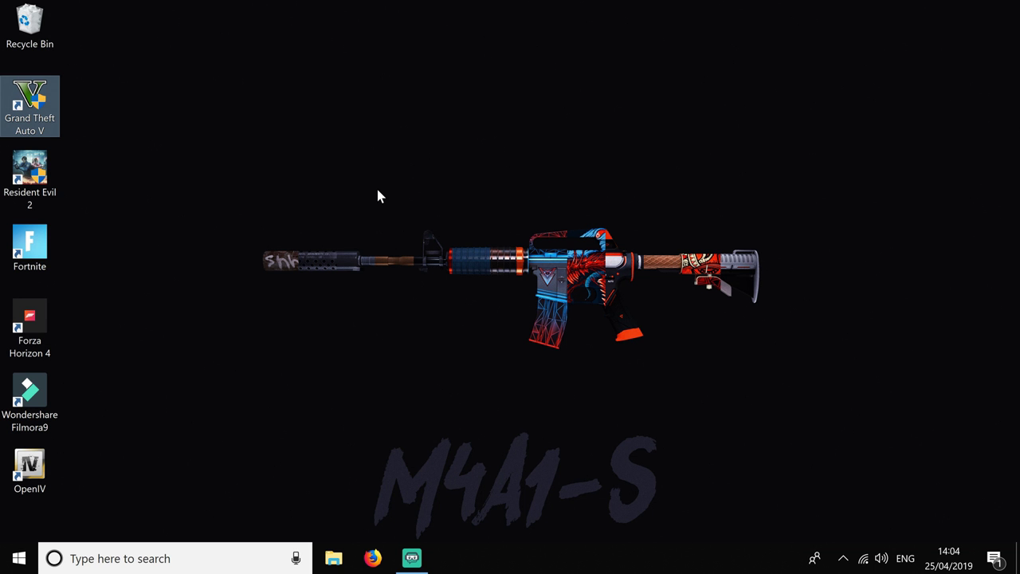
click(333, 166)
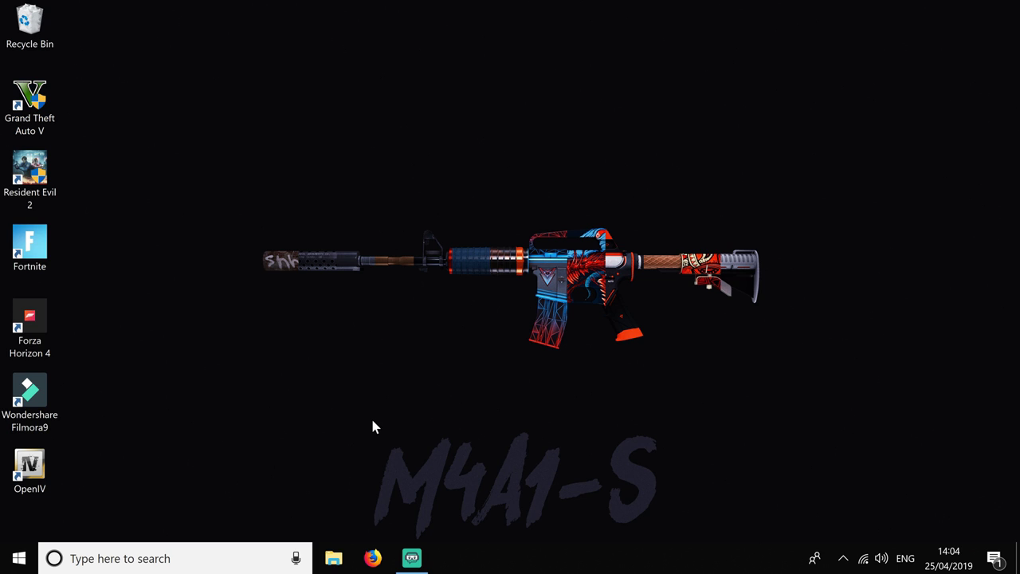
click(374, 558)
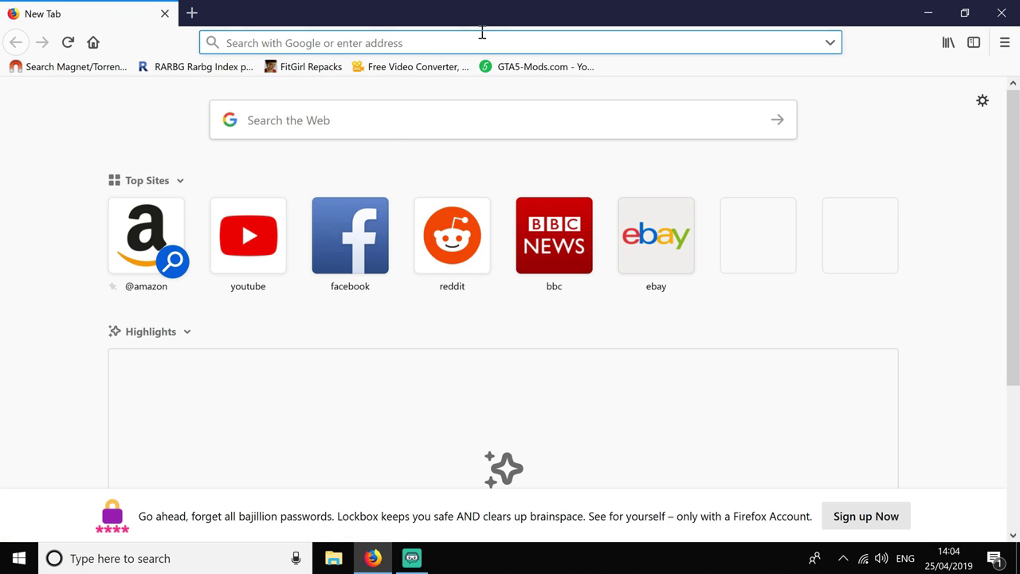
click(525, 68)
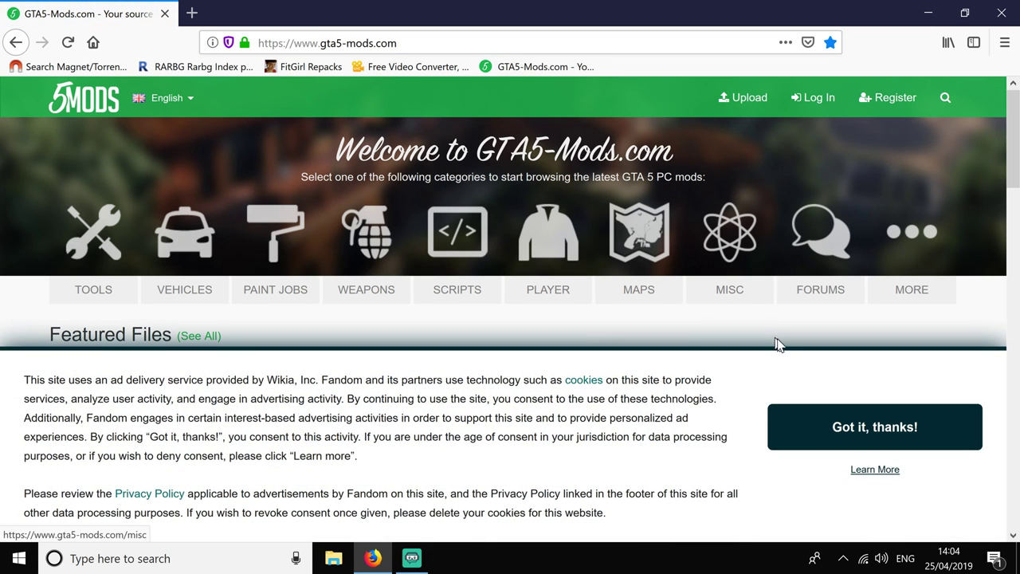
Accept cookies and sort the Misc category by Most Downloaded.
click(866, 427)
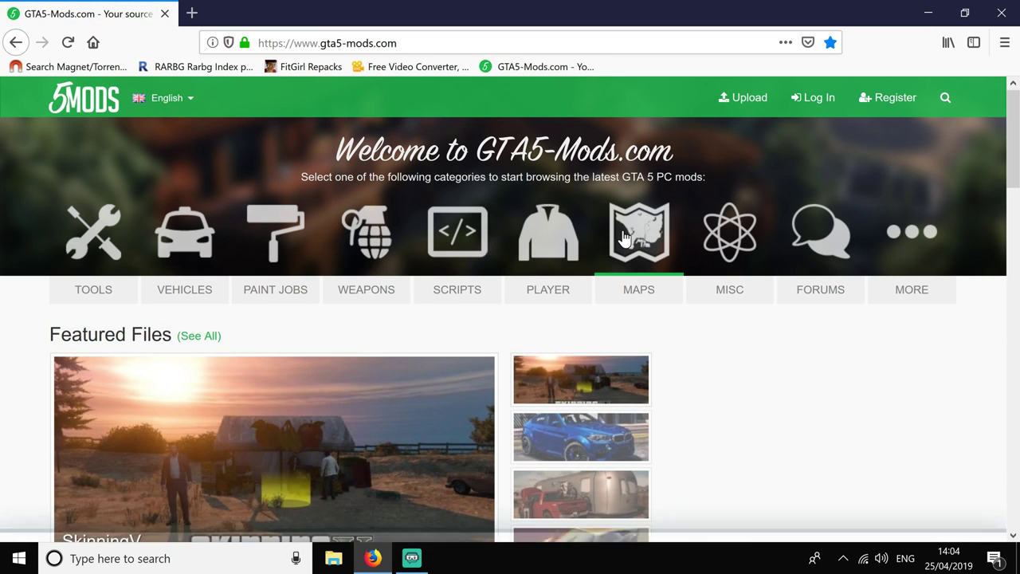
click(730, 247)
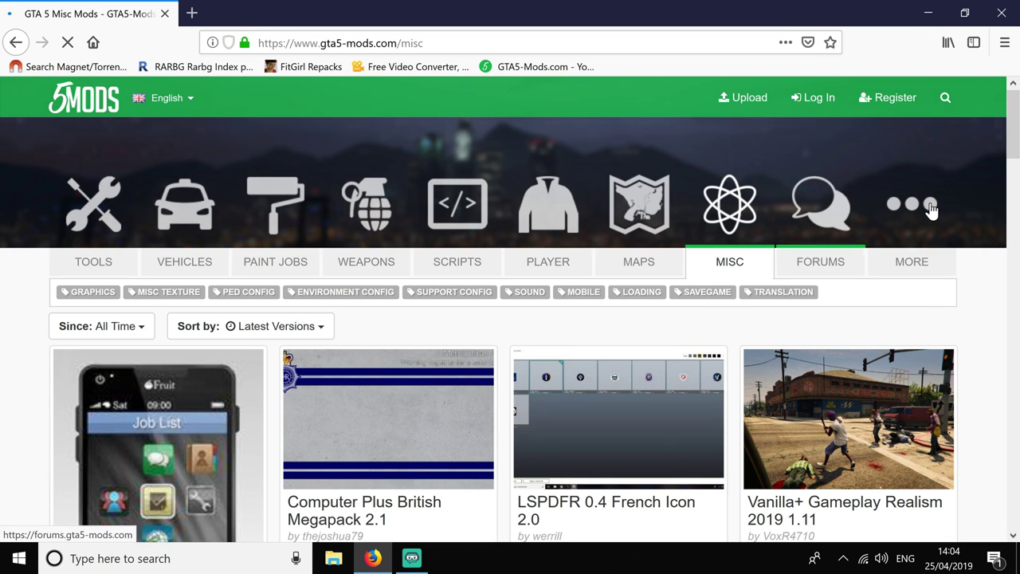
click(308, 326)
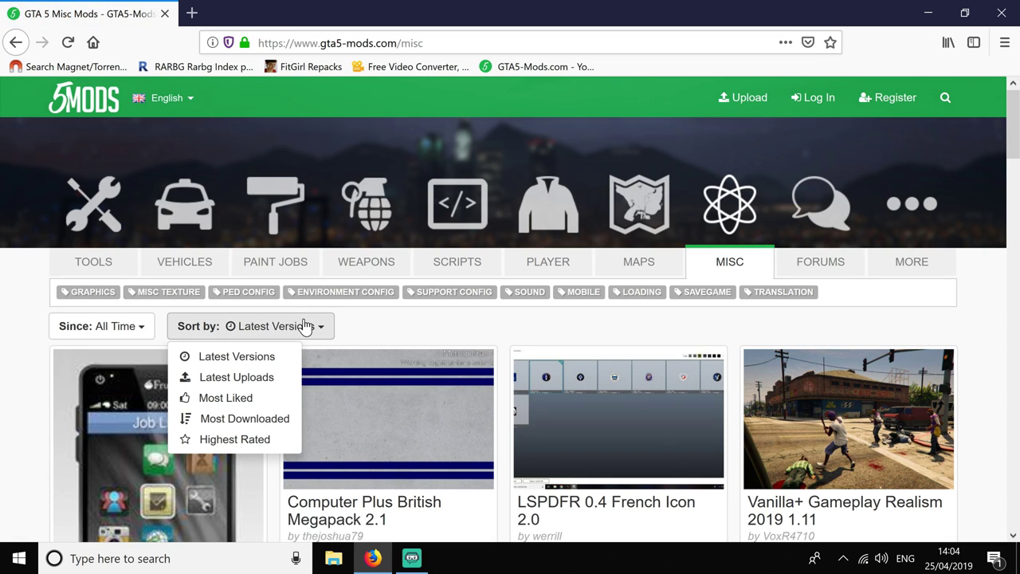
click(227, 420)
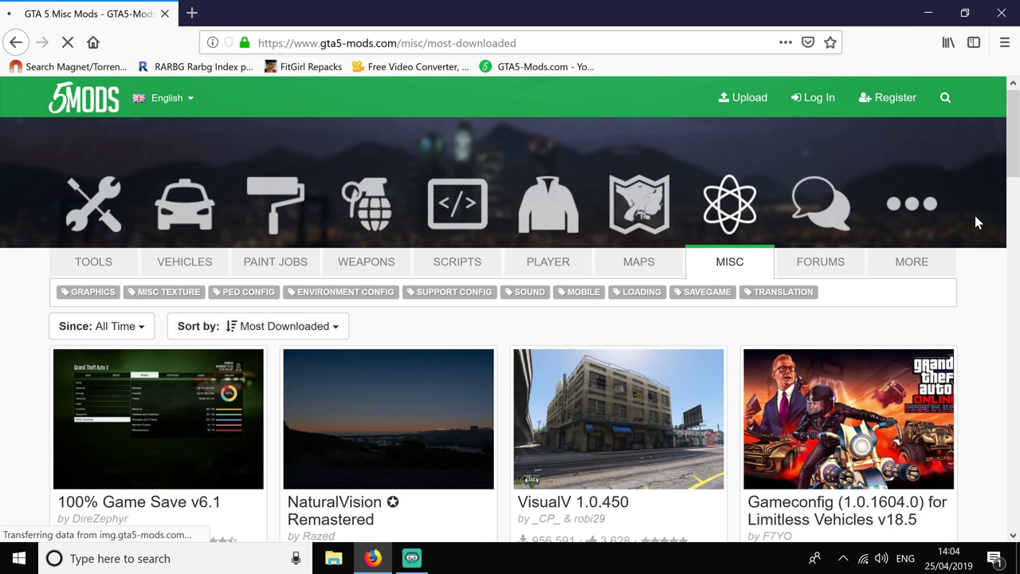
scroll(1013, 153, down, 2)
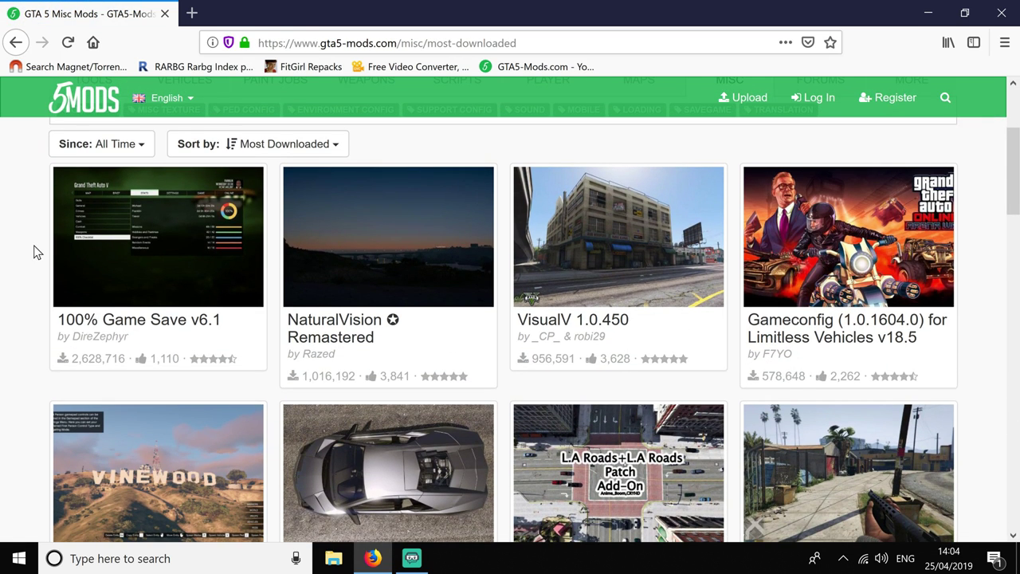
Download the 100% Game Save v6.1 archive, confirming the IDM prompt.
click(252, 267)
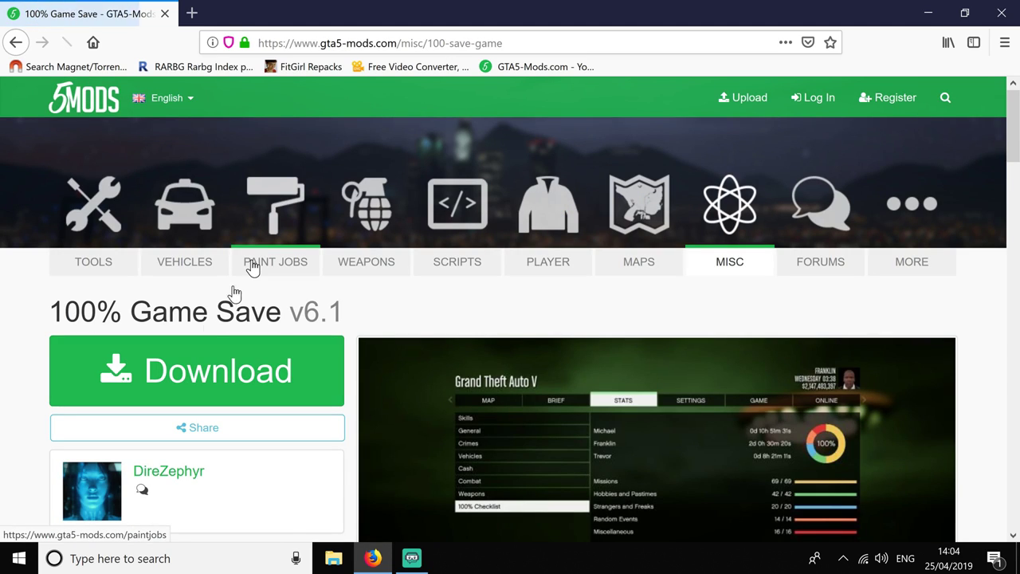
drag(1015, 147, 1015, 239)
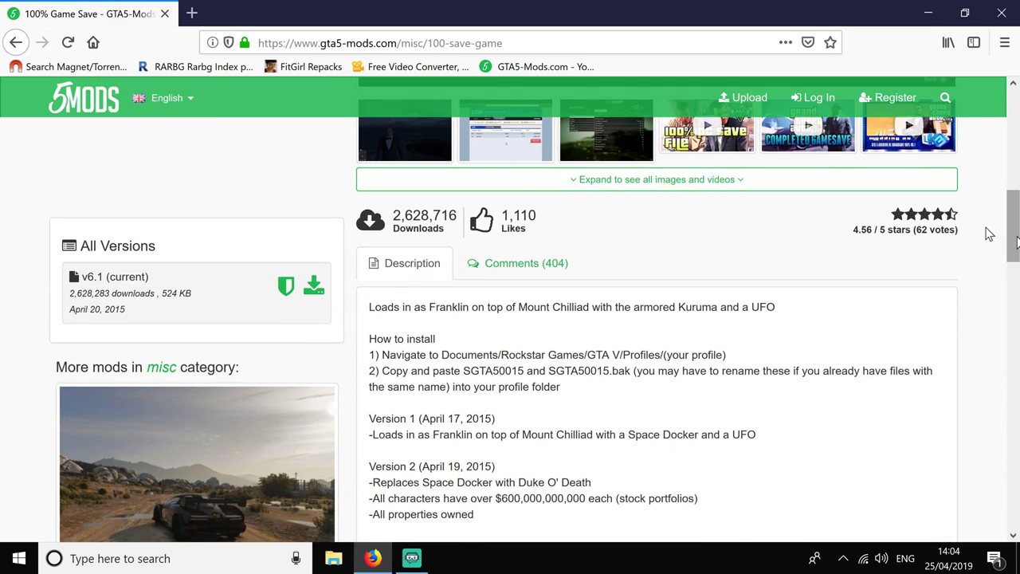
click(315, 287)
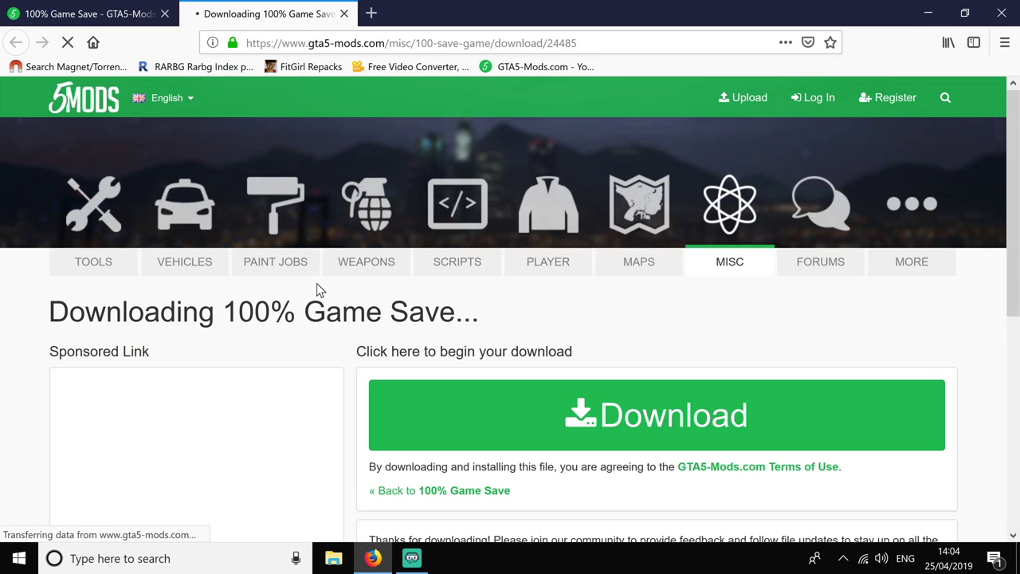
click(553, 407)
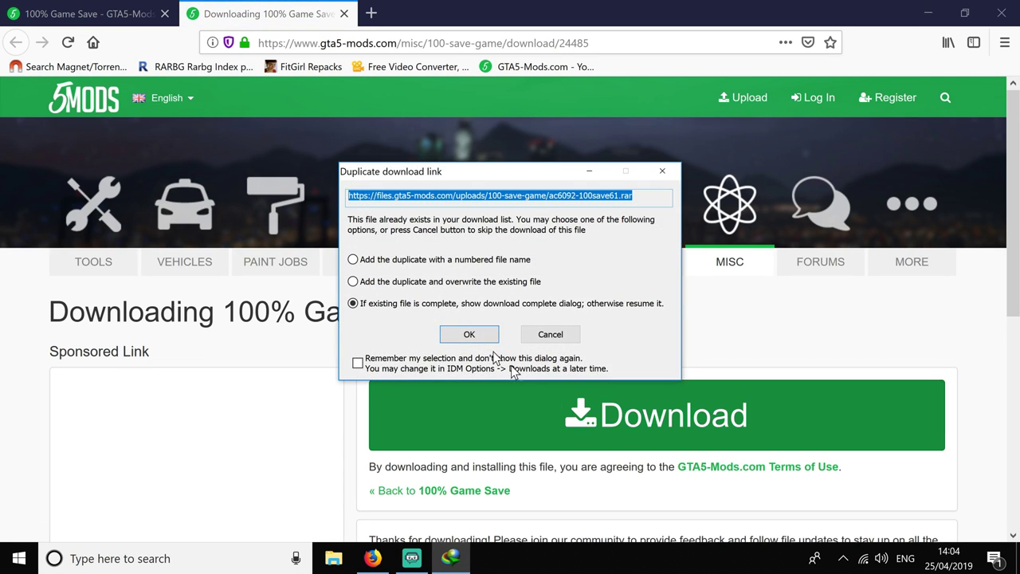
click(468, 334)
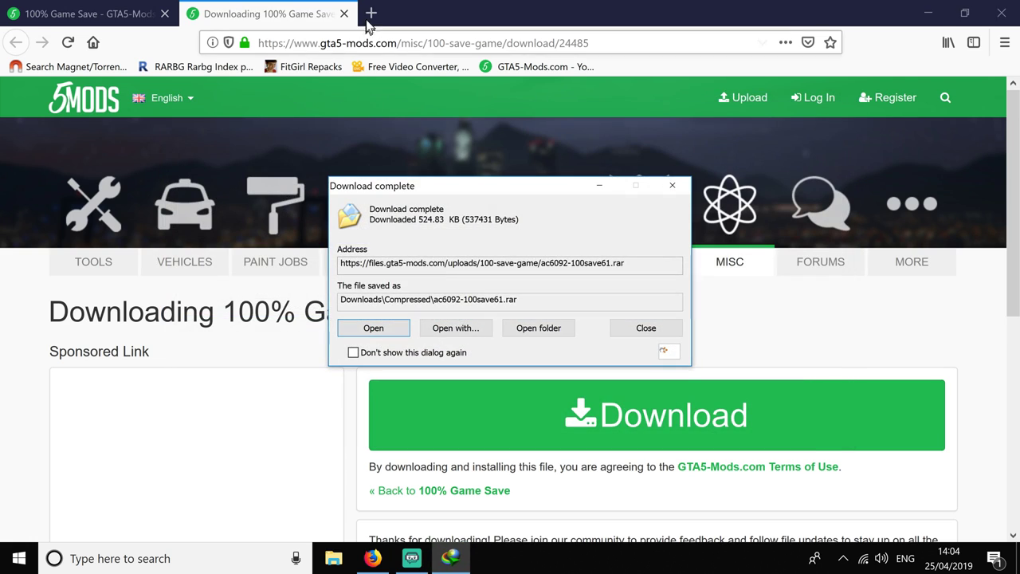
Close the download page and exit Firefox.
click(345, 13)
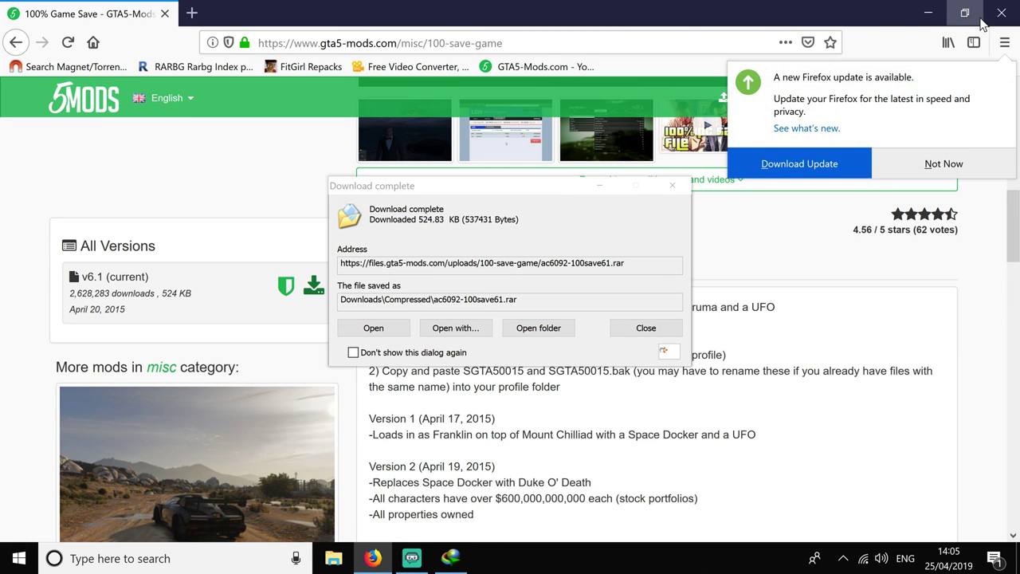
click(972, 16)
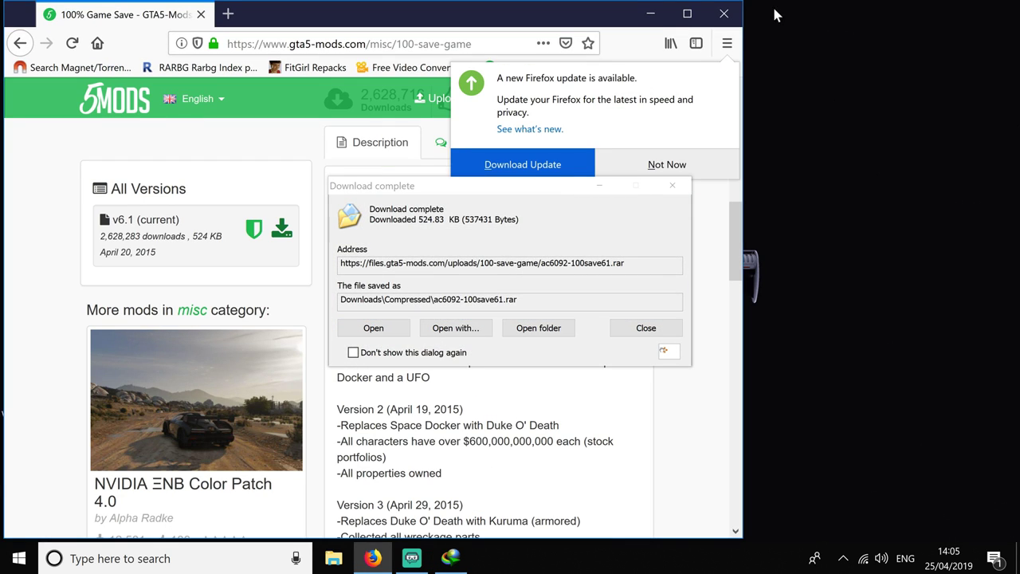
click(686, 13)
click(1002, 16)
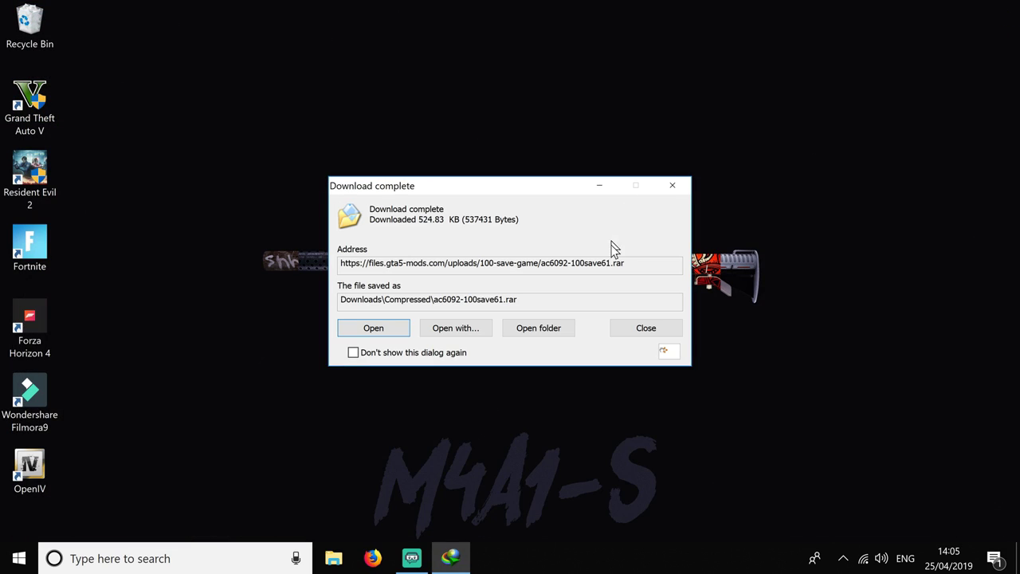
Move ac6092-100save61 from Downloads\Compressed to the desktop's top-left corner.
click(636, 333)
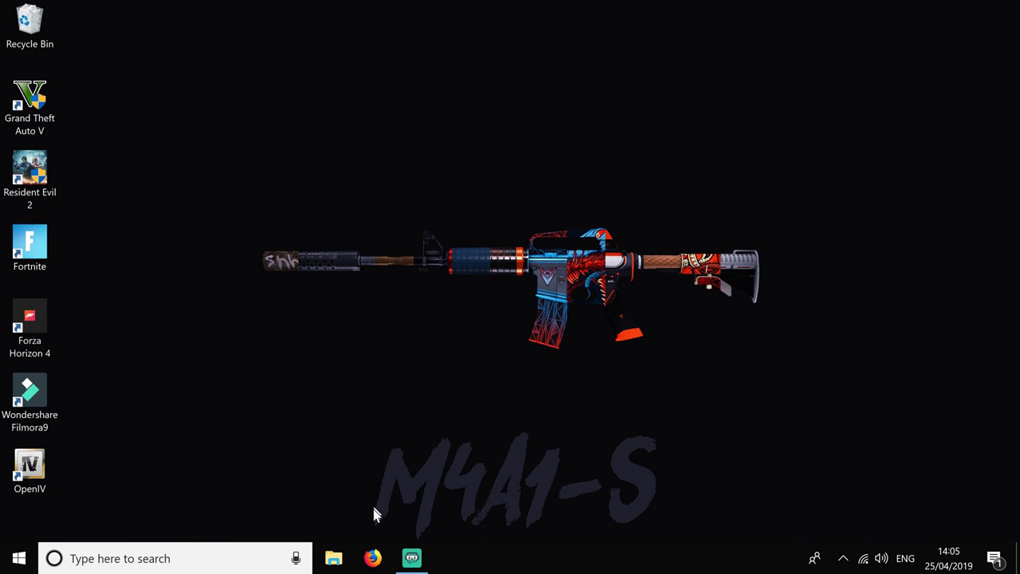
click(333, 557)
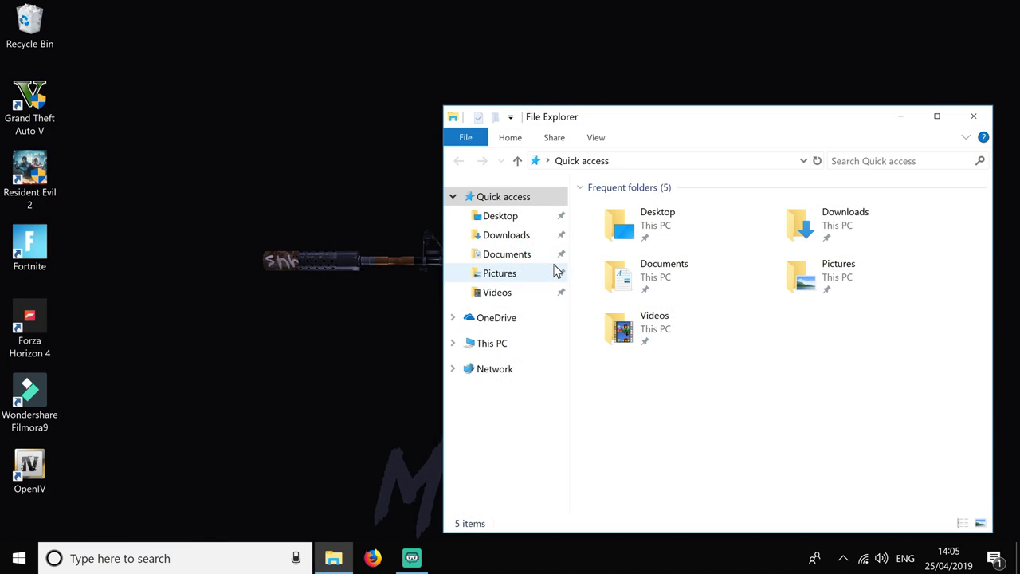
click(507, 236)
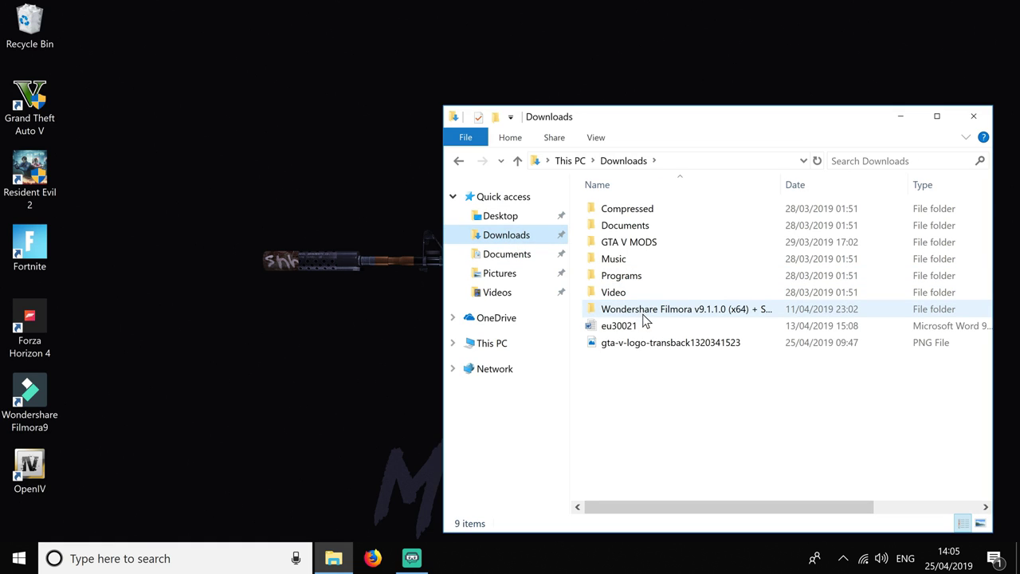
double_click(627, 209)
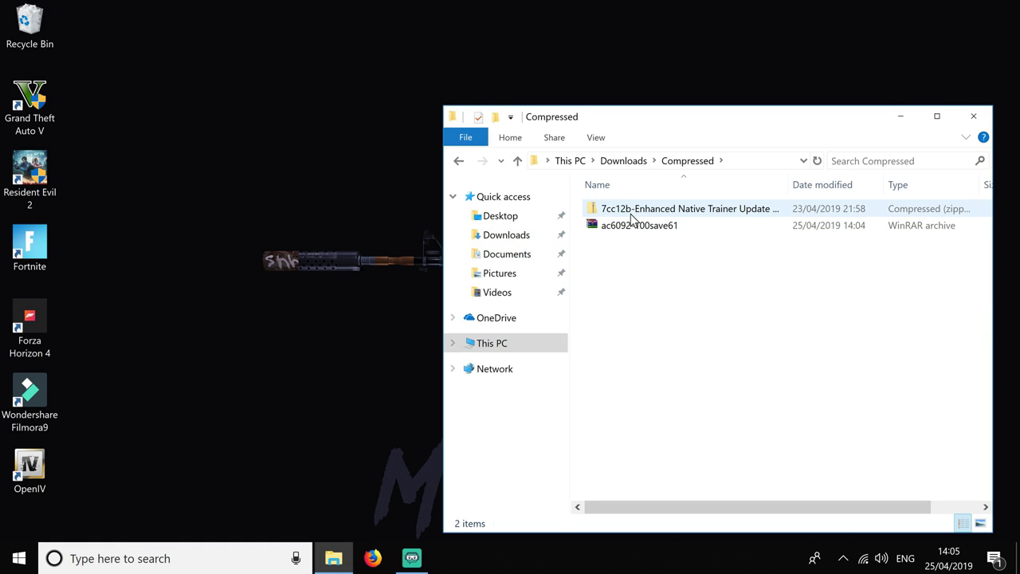
drag(640, 225, 302, 199)
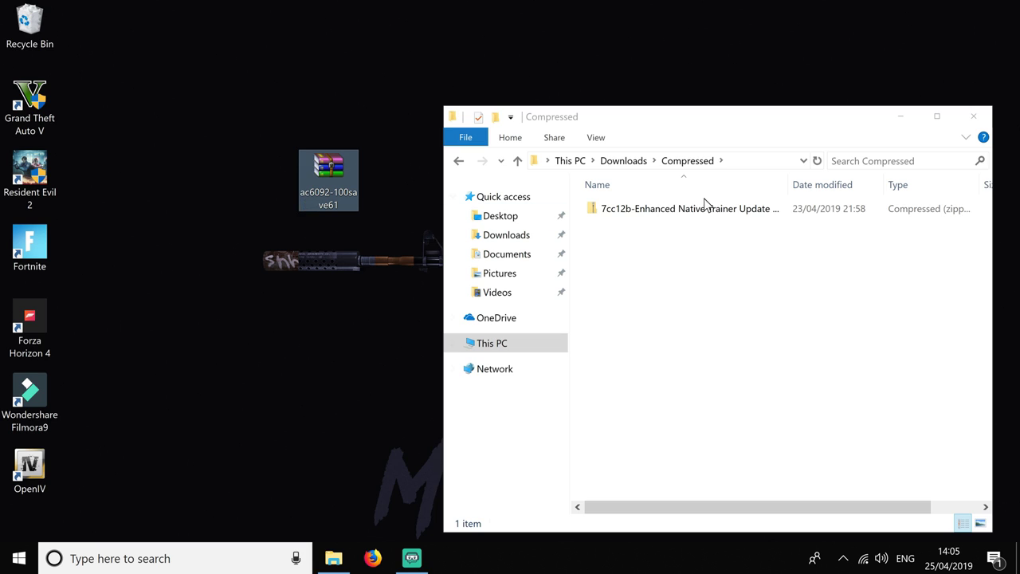
click(974, 117)
drag(334, 176, 241, 104)
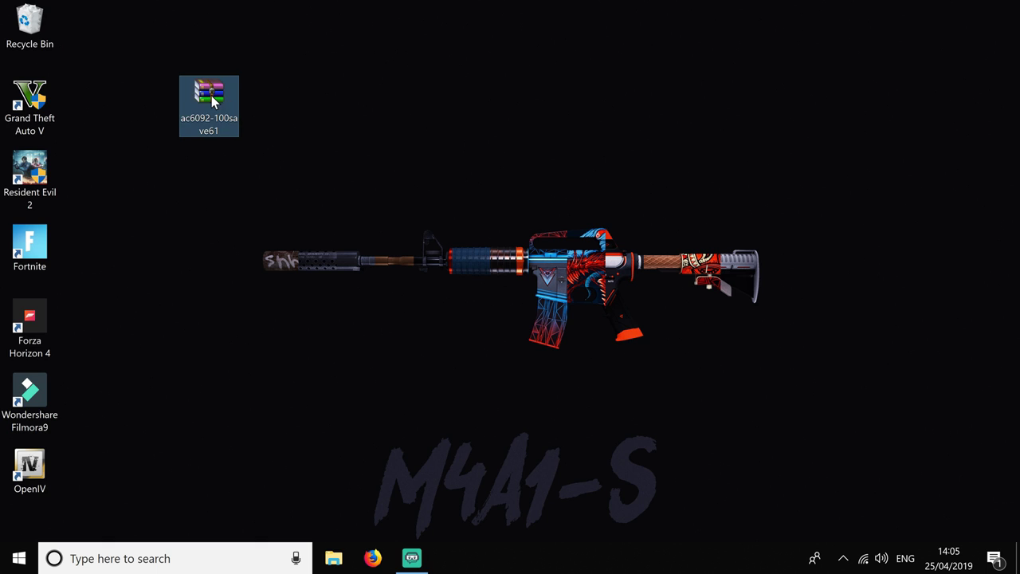
Use WinRAR's Extract files with Desktop as the destination for ac6092-100save61.
right_click(213, 100)
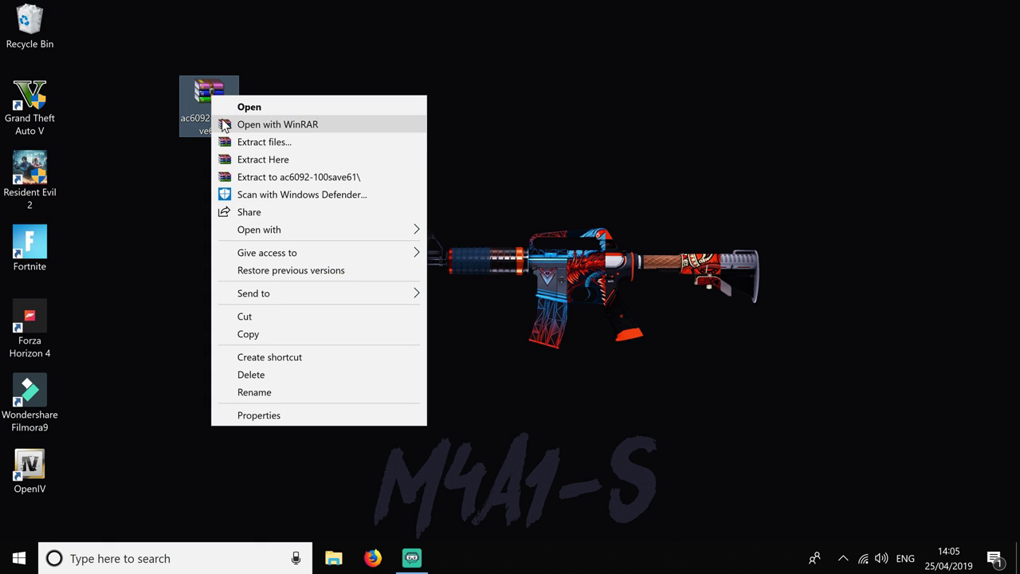
click(271, 144)
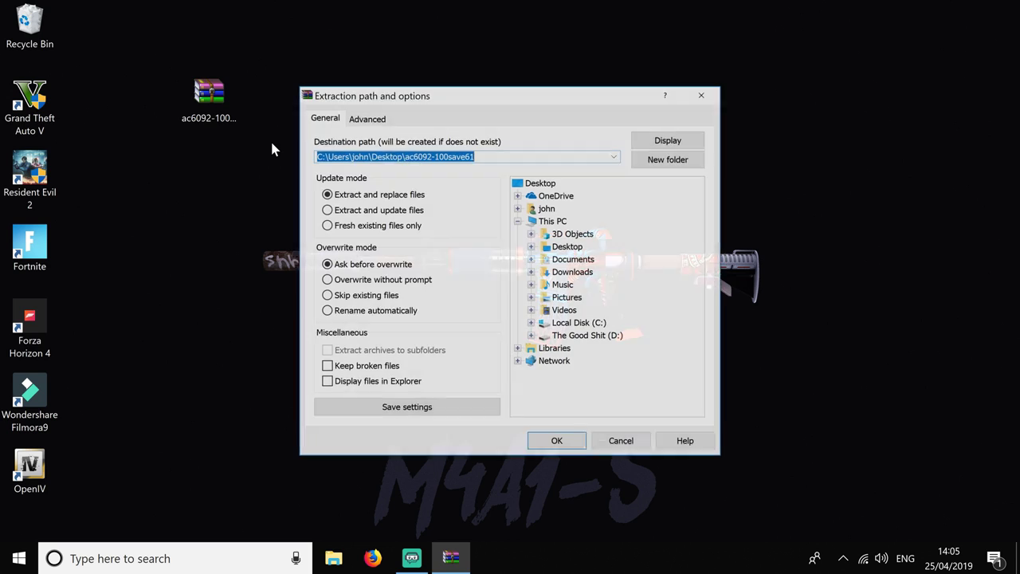
click(539, 184)
click(551, 441)
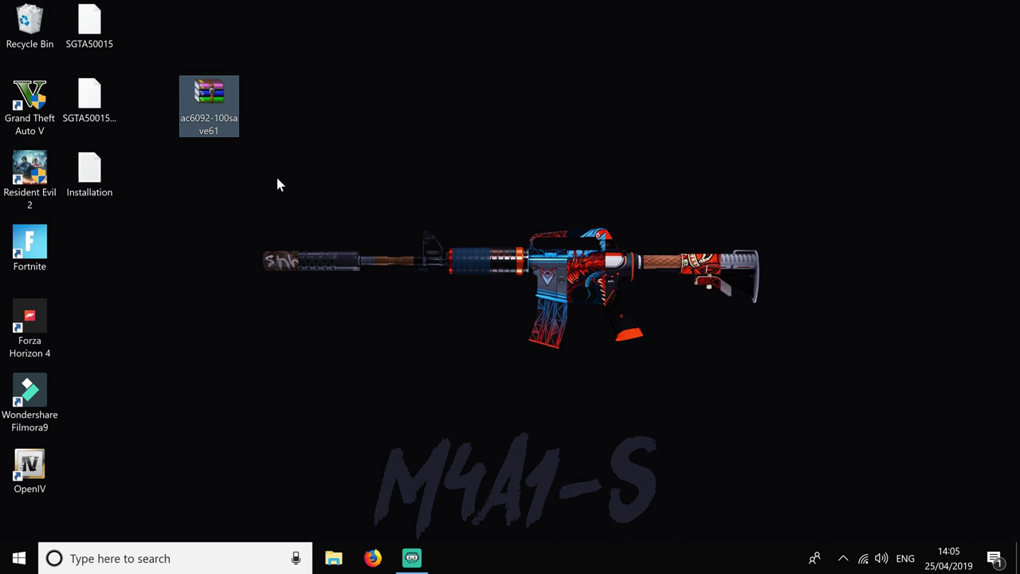
Recycle the archive and Installation file, then stack SGTA50015 above SGTA50015.bak.
drag(211, 105, 32, 31)
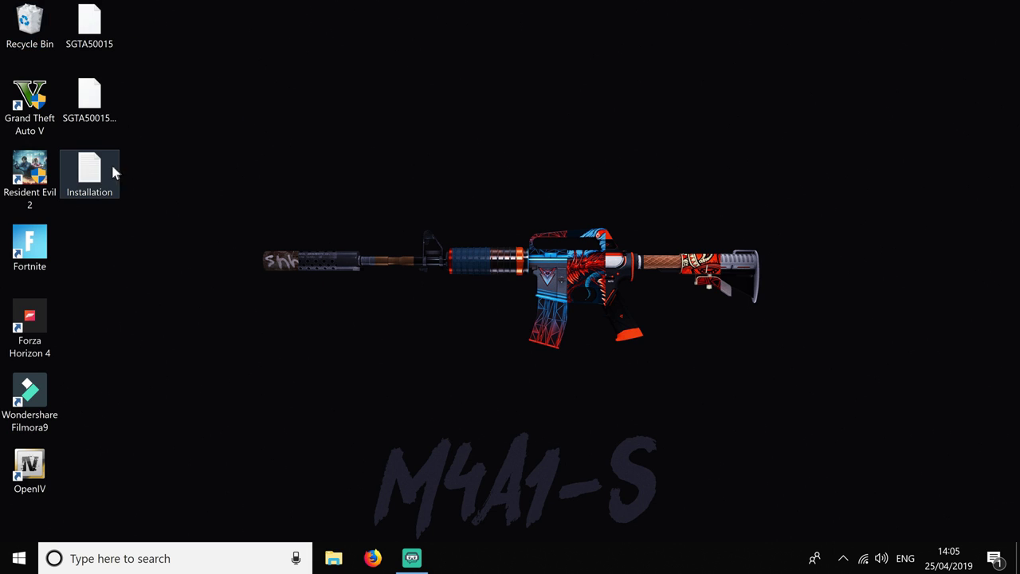
drag(87, 175, 30, 25)
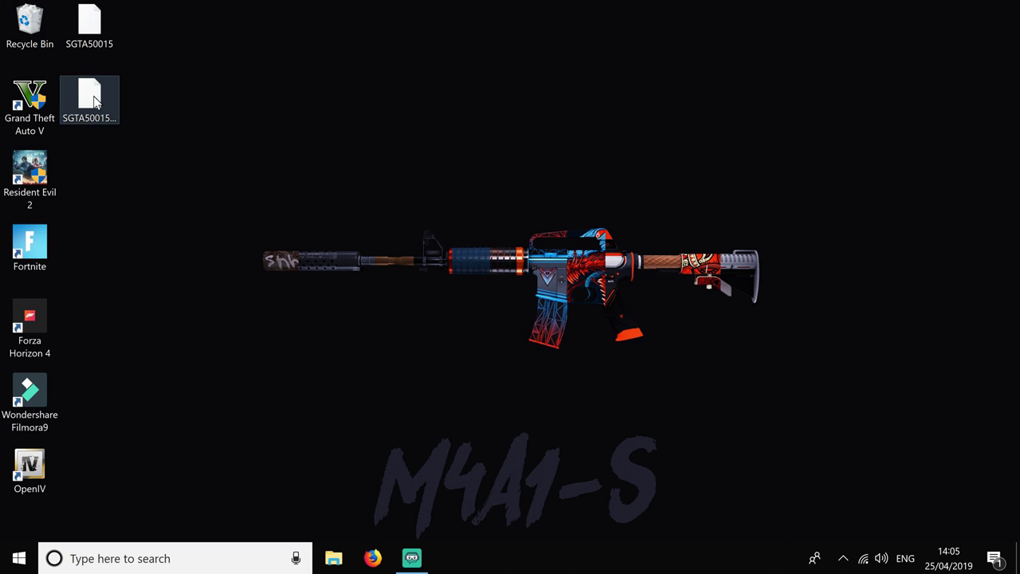
drag(95, 26, 202, 57)
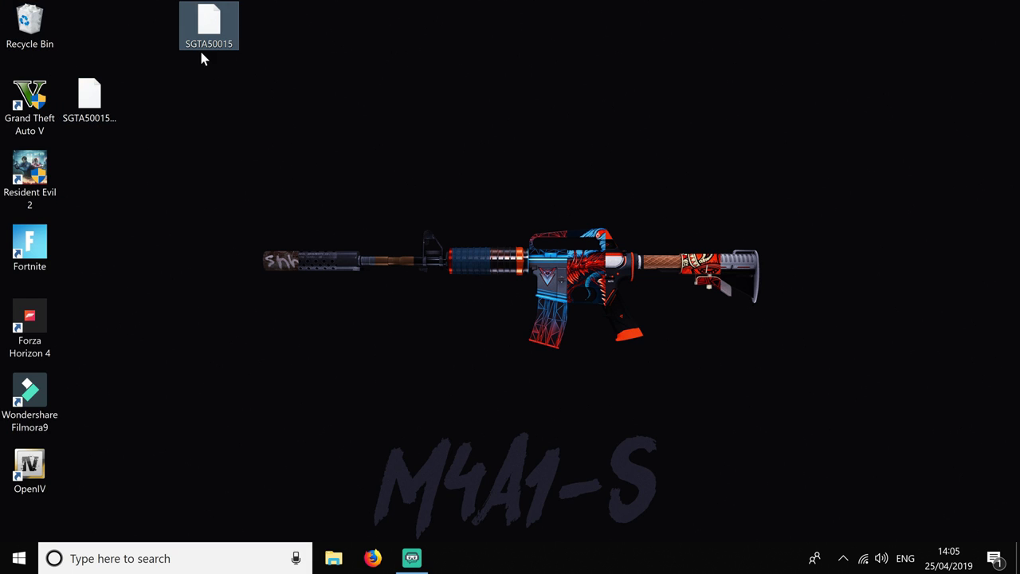
drag(91, 94, 200, 90)
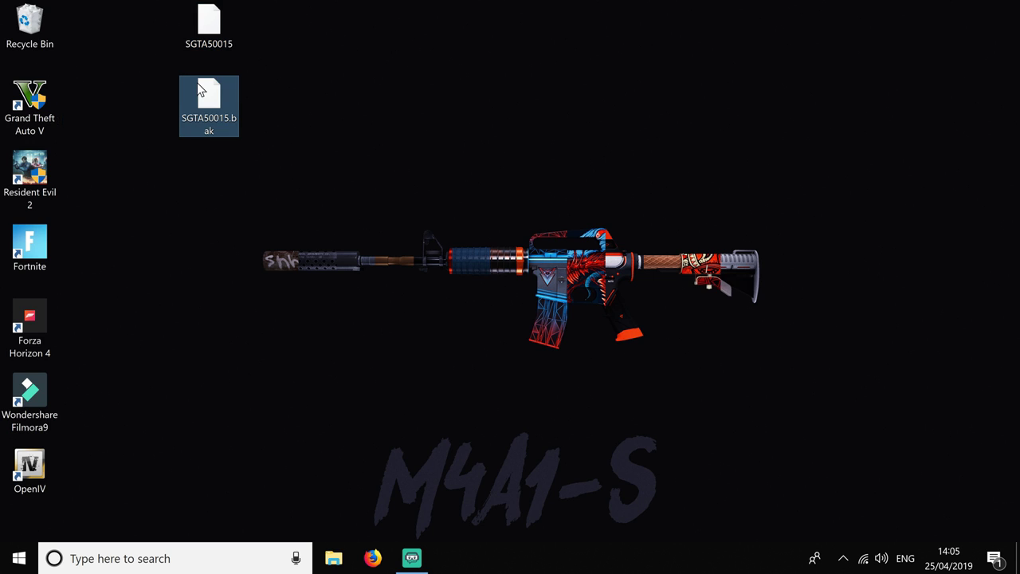
click(389, 88)
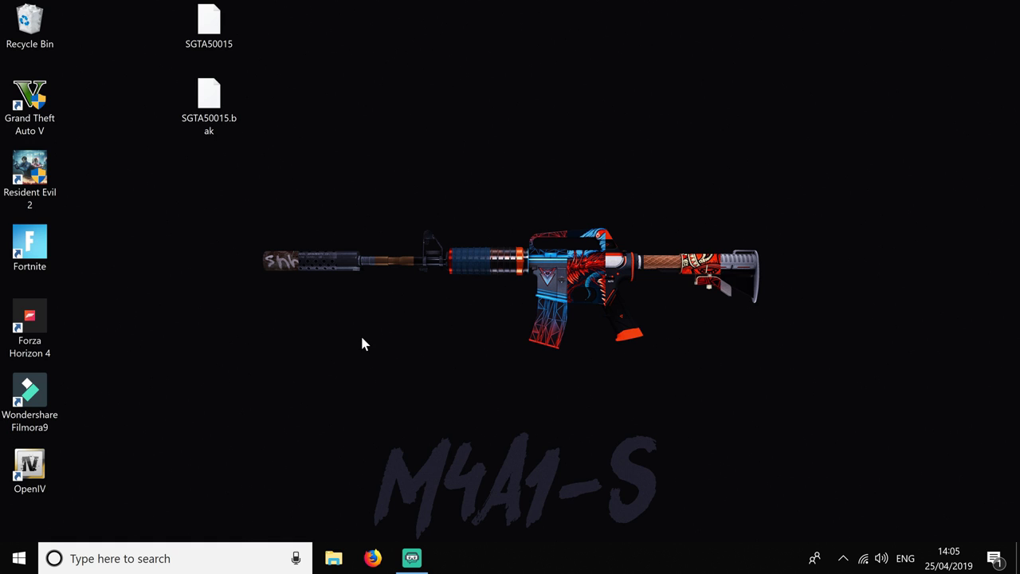
Open Local Disk (C:) via This PC and turn on View > Hidden items.
click(336, 558)
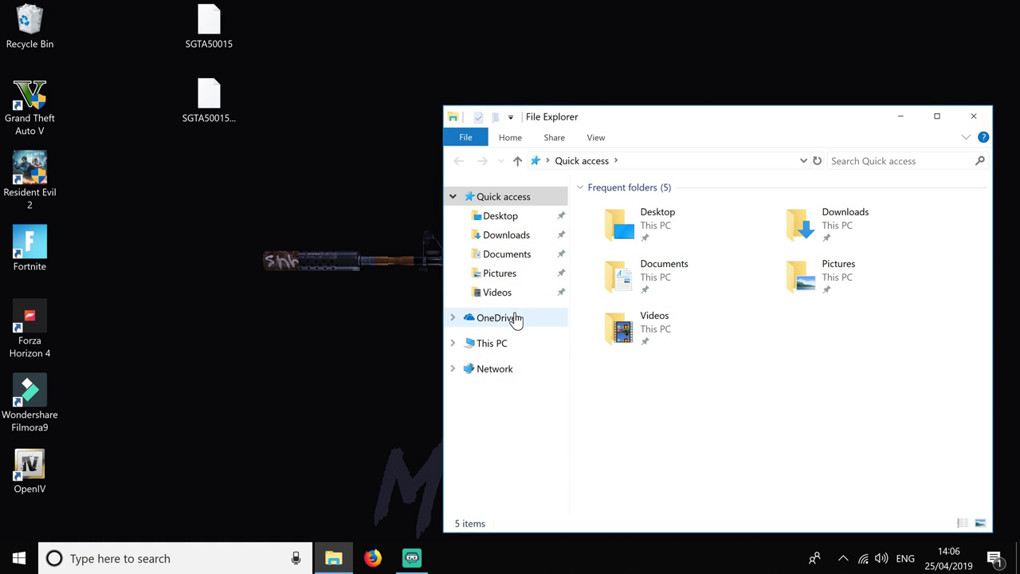
click(499, 352)
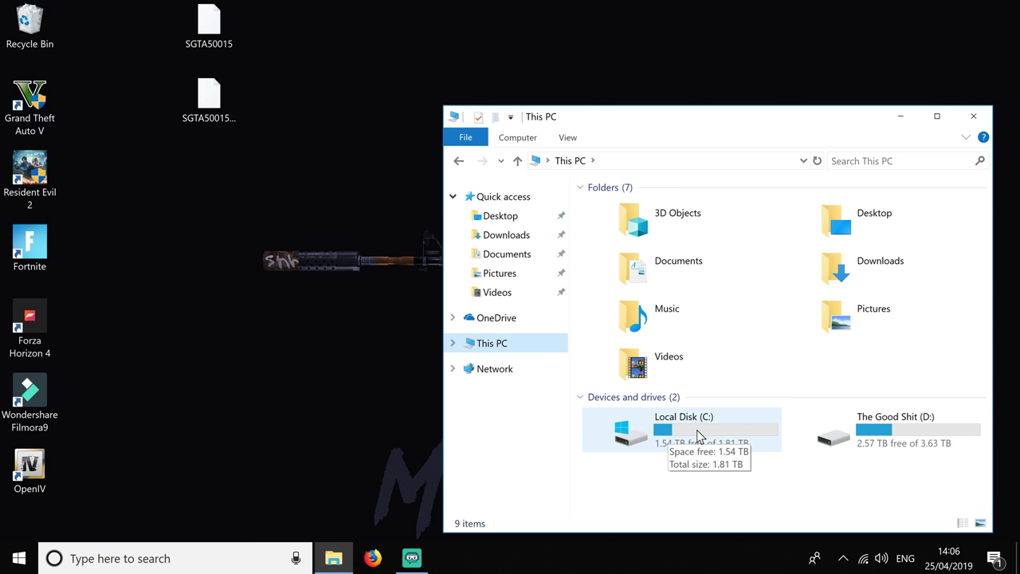
double_click(697, 434)
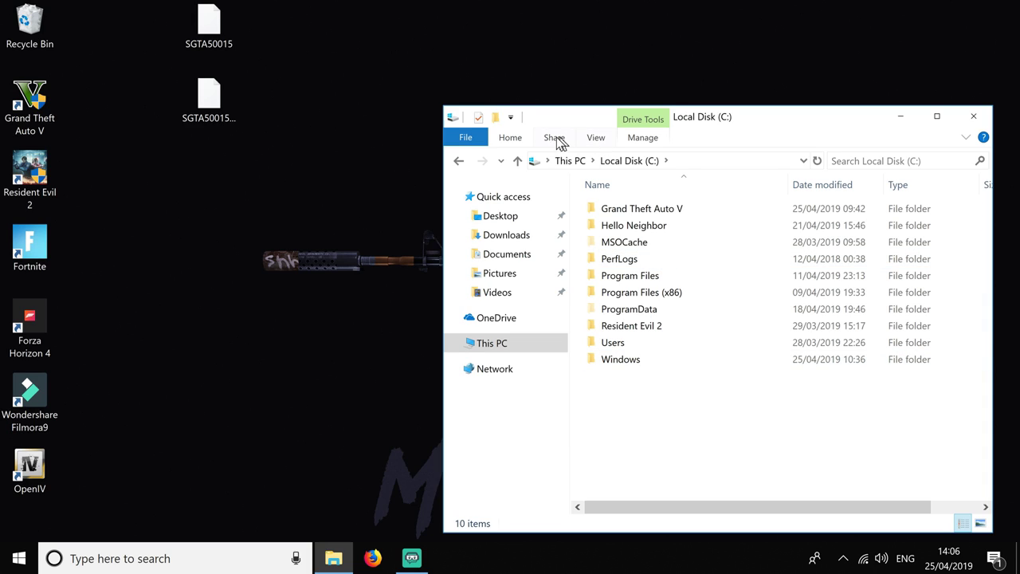
click(596, 140)
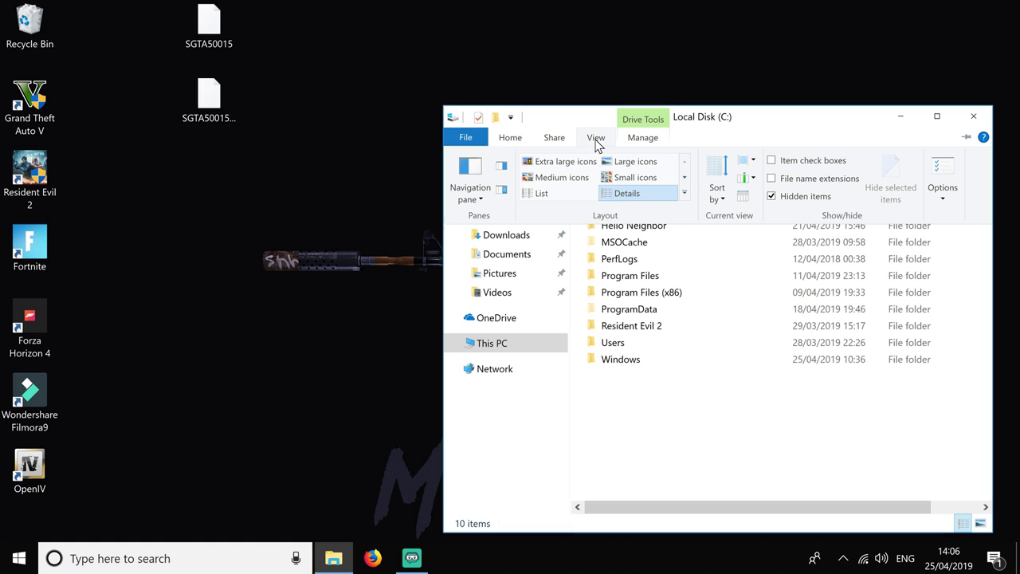
click(771, 198)
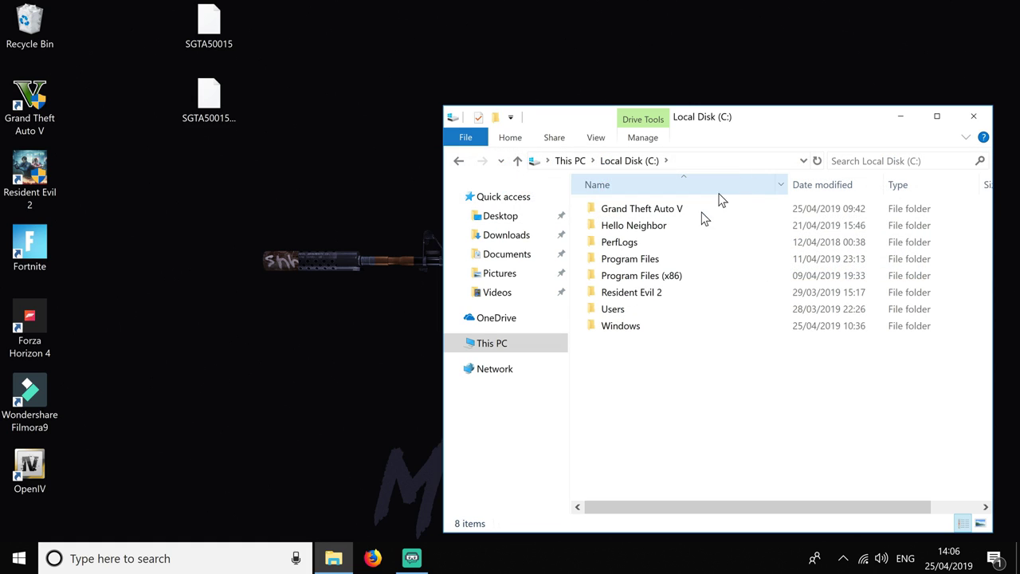
click(596, 139)
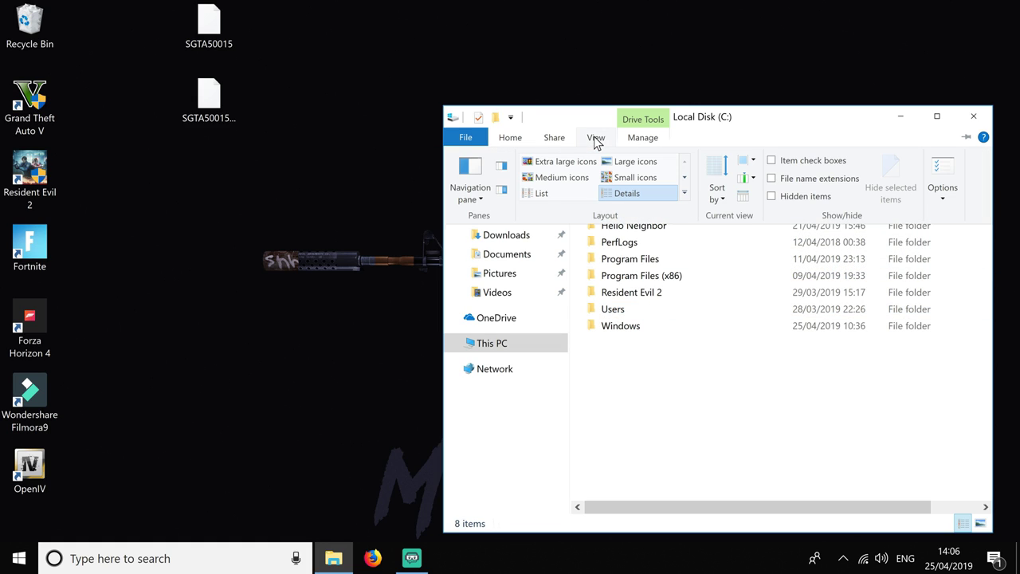
click(771, 197)
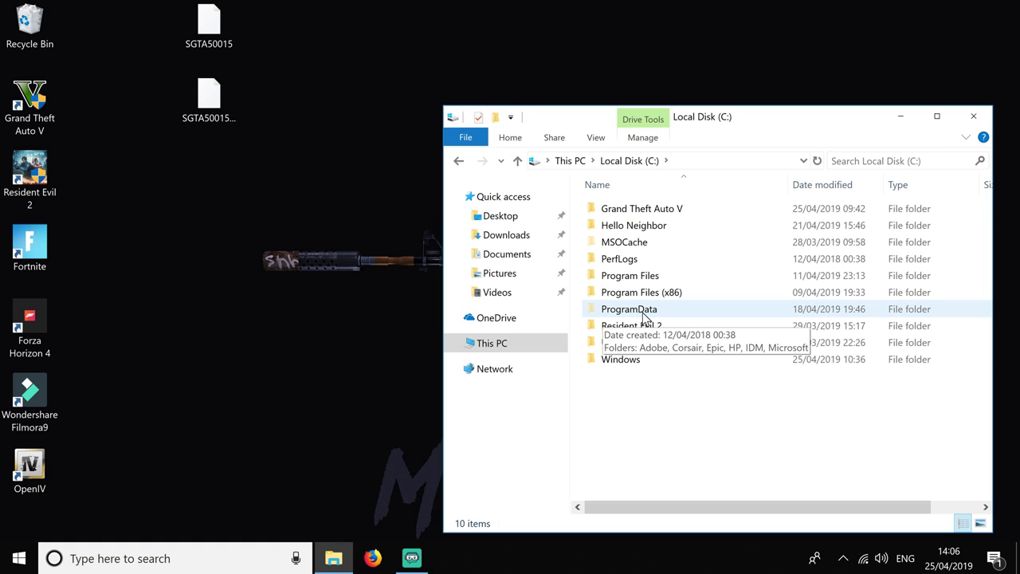
Navigate to ProgramData\Socialclub\Player\271590 to reach the existing SGTA50015 saves.
double_click(640, 316)
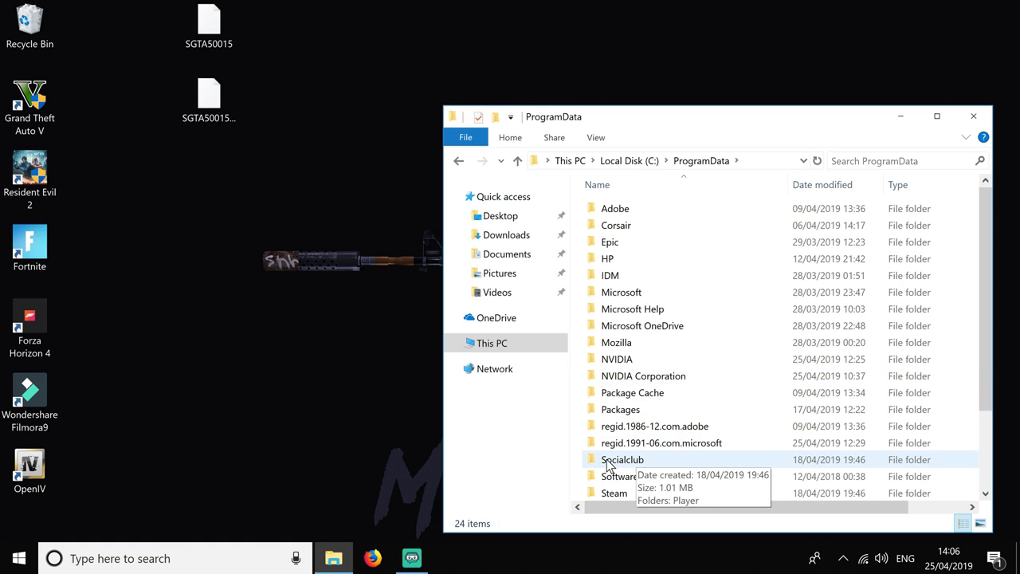
double_click(633, 460)
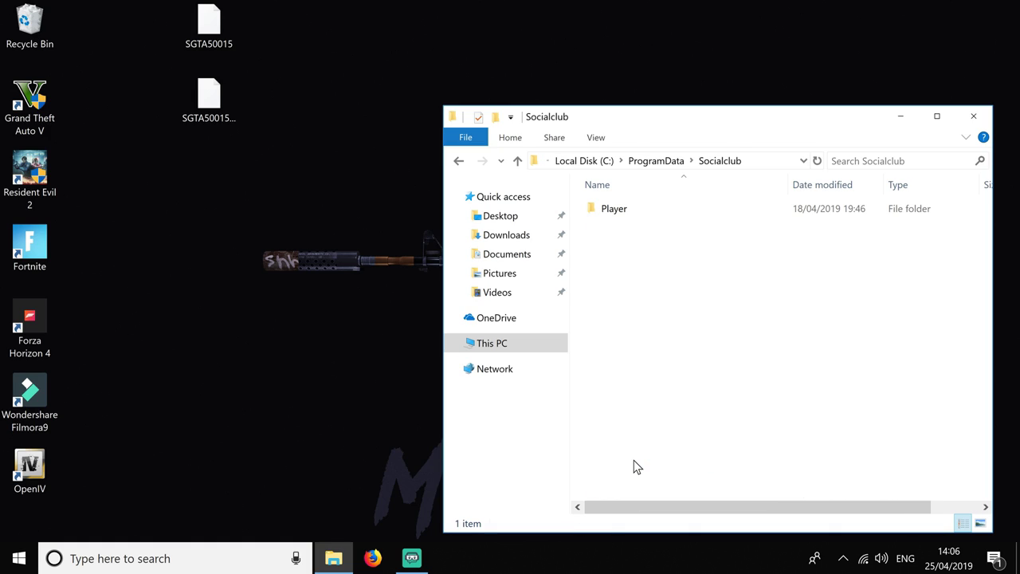
double_click(625, 215)
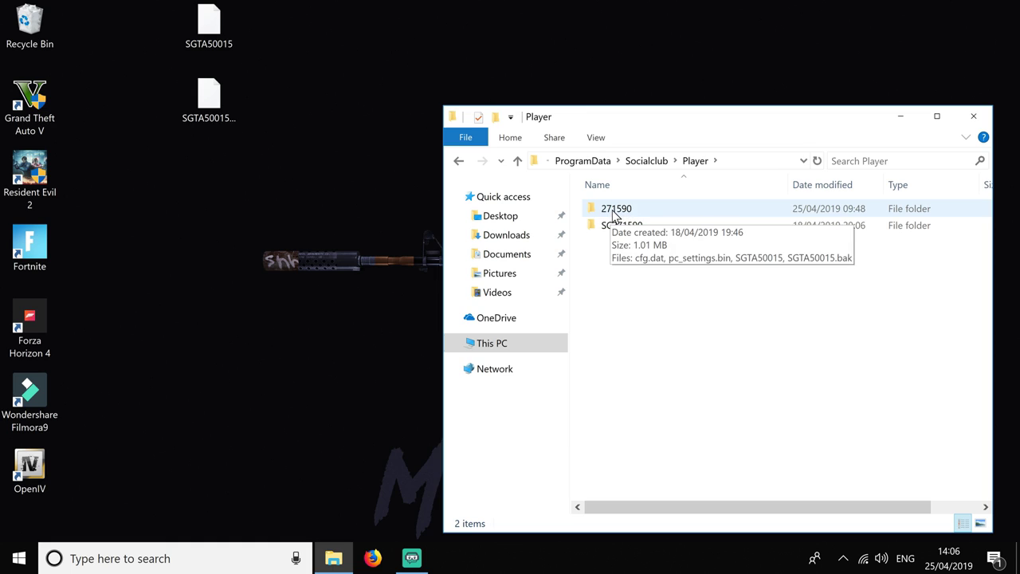
double_click(627, 211)
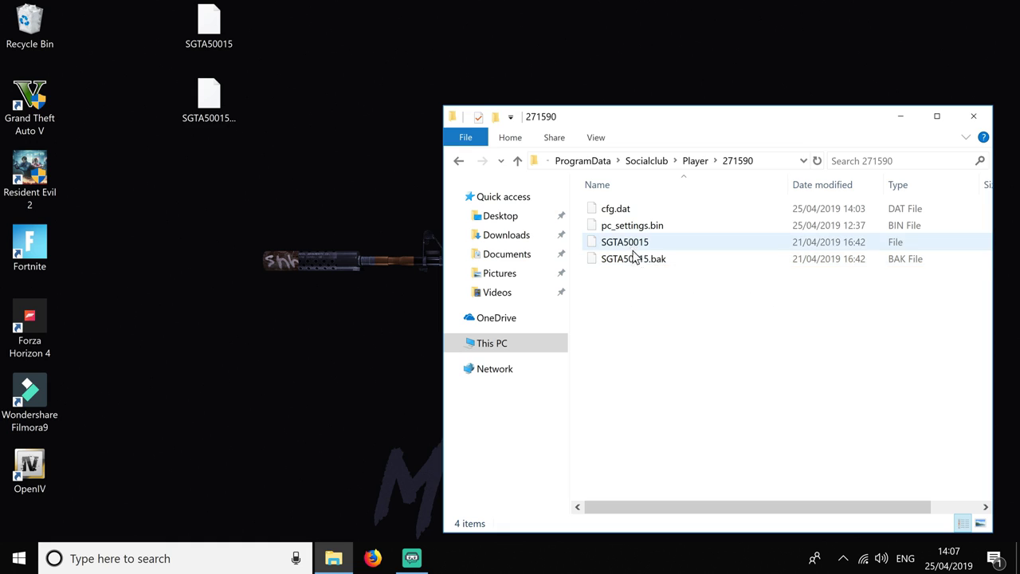
Create a desktop folder keeping the default name New folder.
right_click(200, 249)
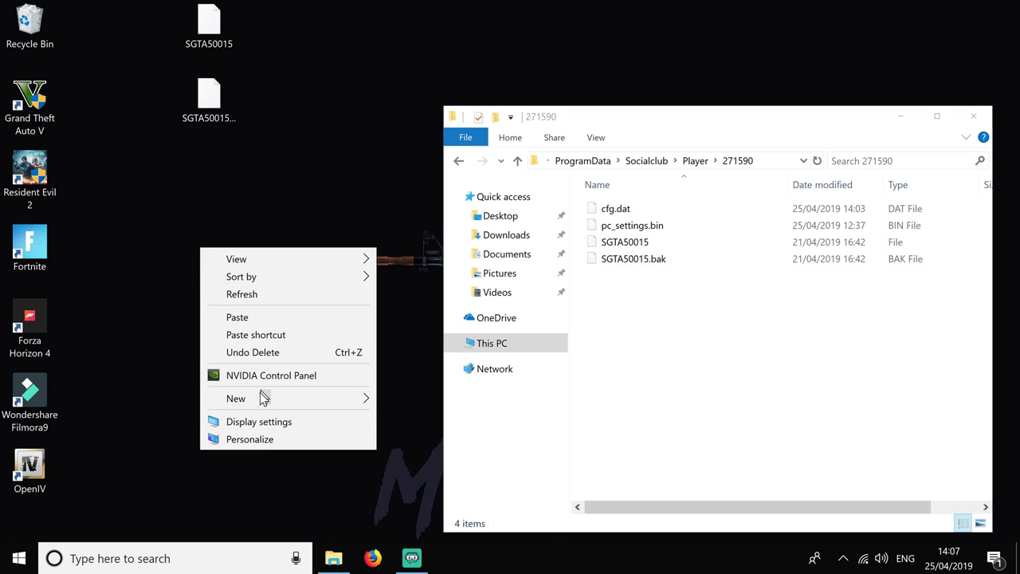
mouse_move(345, 401)
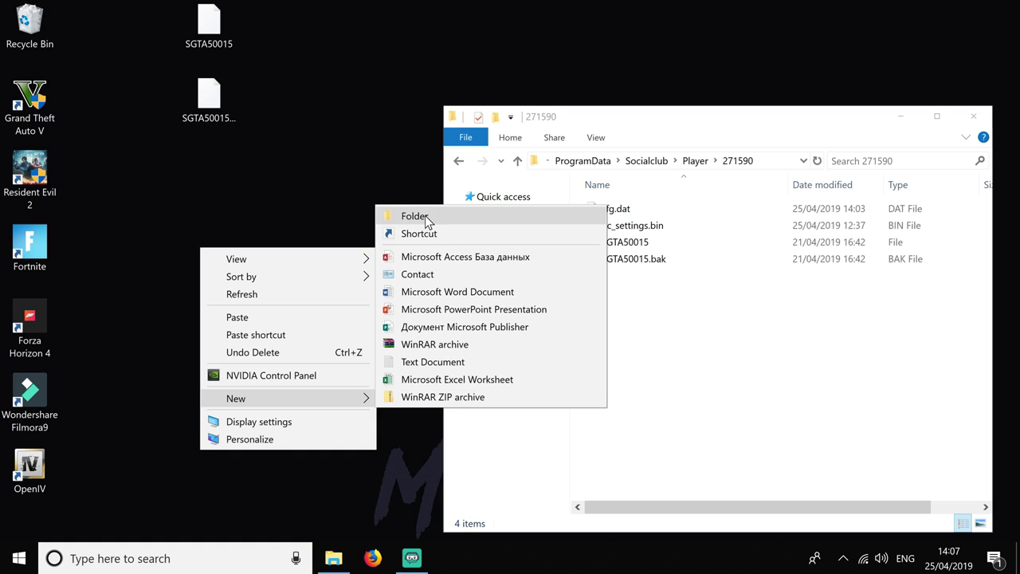
click(425, 215)
key(Return)
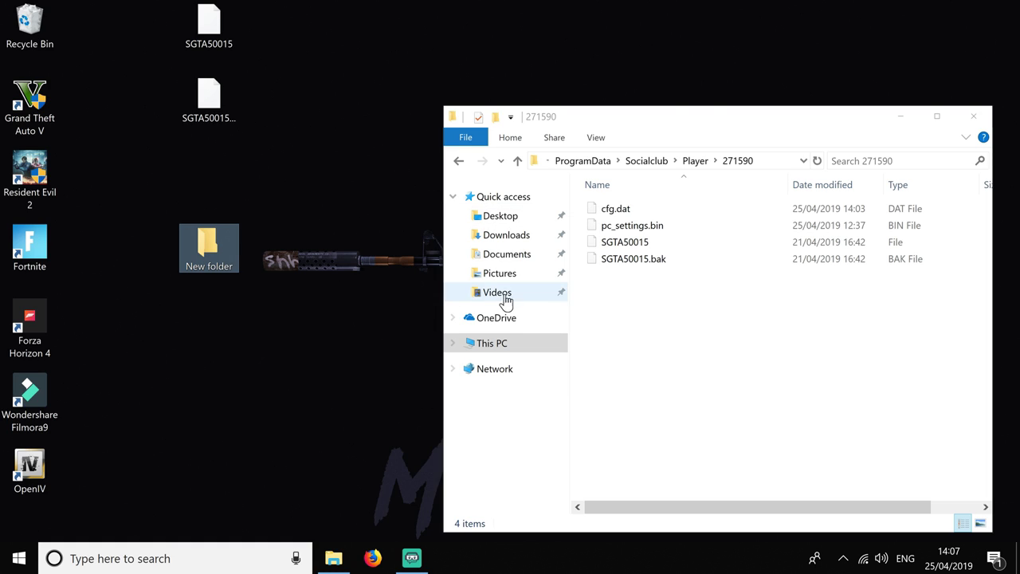
Move the old SGTA50015 saves into New folder and the downloaded ones into 271590.
click(631, 261)
shift+click(620, 245)
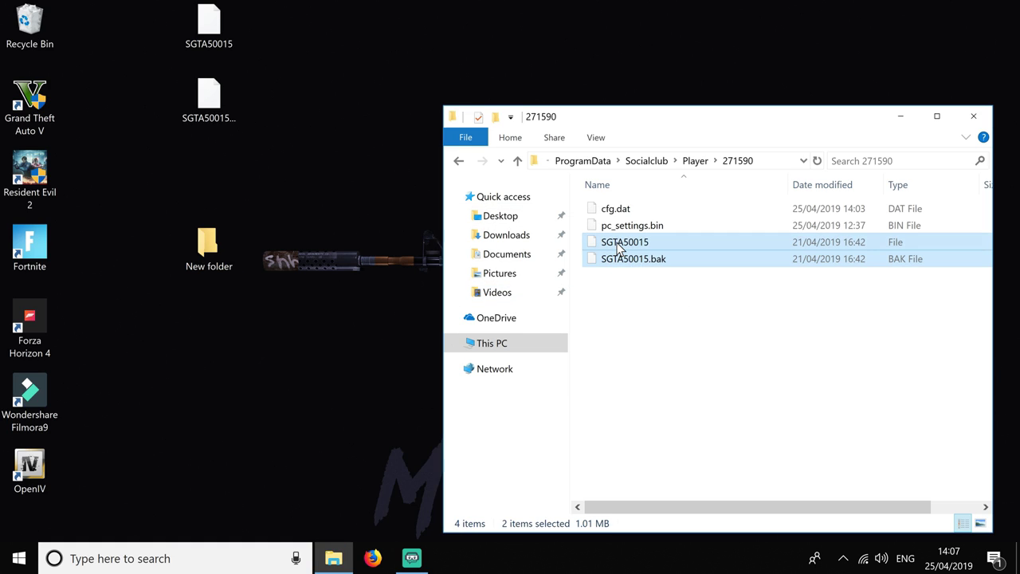
drag(619, 247, 215, 249)
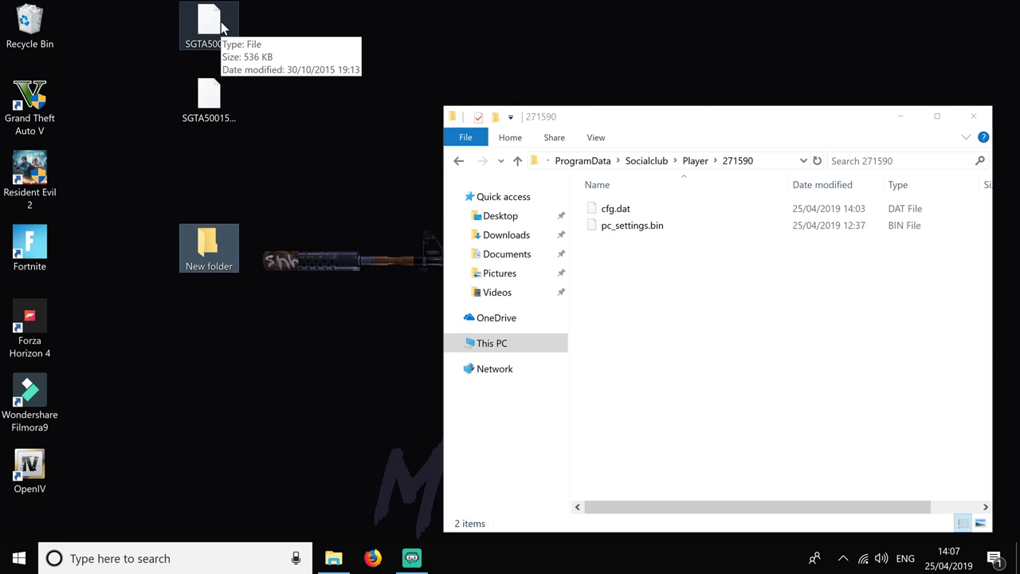
drag(164, 19, 232, 111)
drag(209, 31, 647, 297)
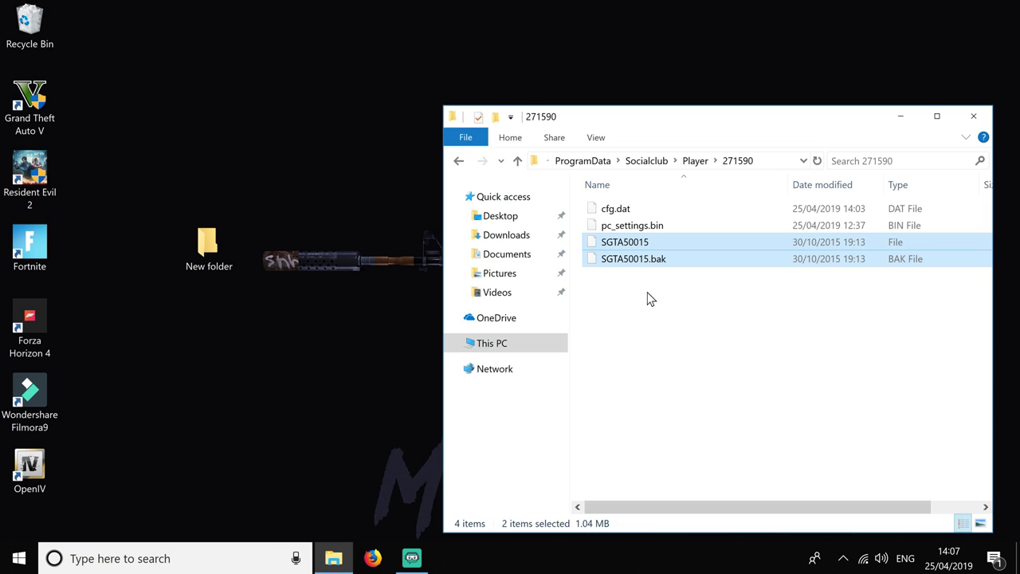
Check both old SGTA50015 saves are in New folder, then place it beside the Recycle Bin.
click(667, 316)
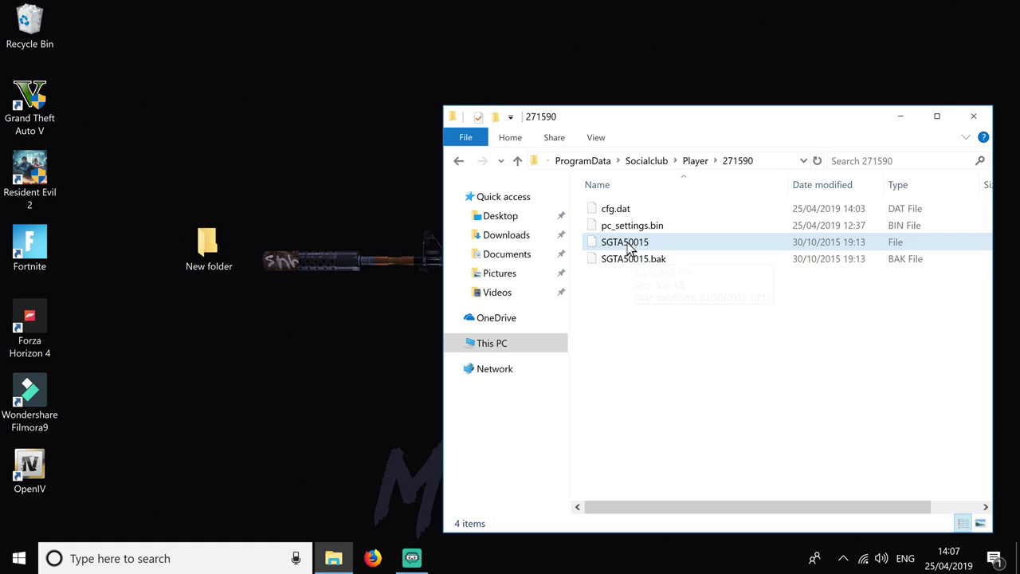
click(971, 118)
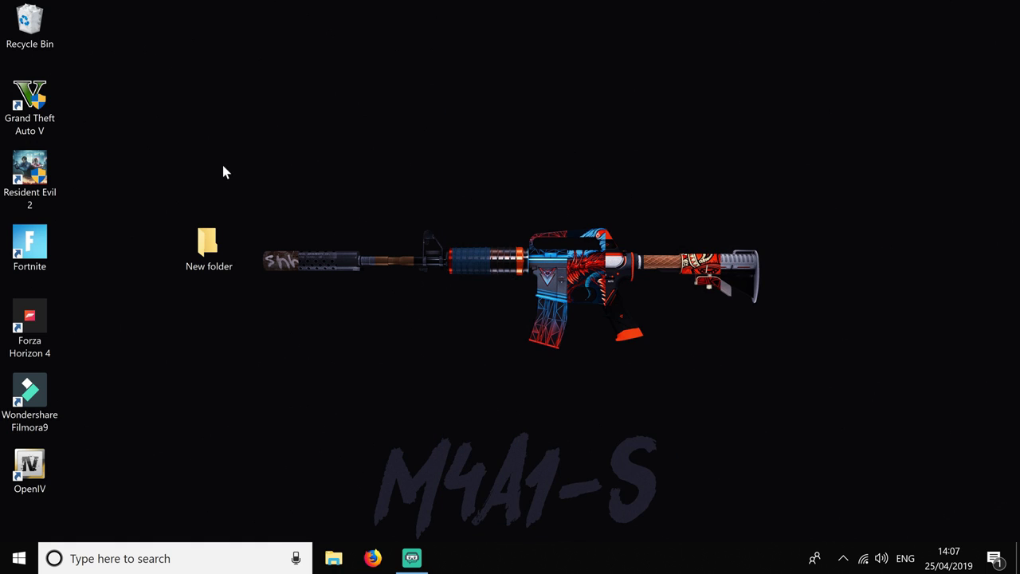
double_click(209, 231)
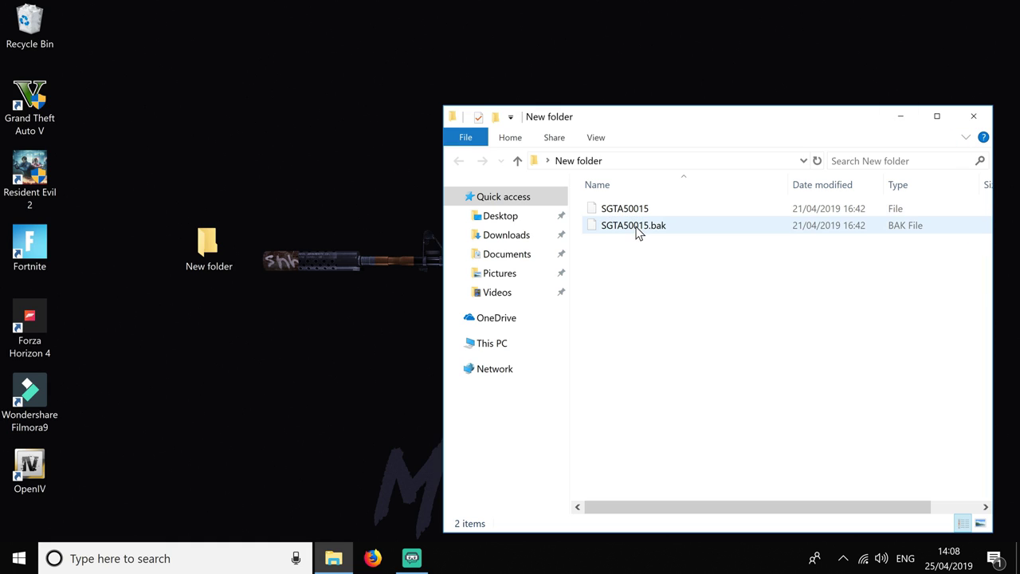
click(976, 117)
drag(208, 243, 109, 27)
click(160, 203)
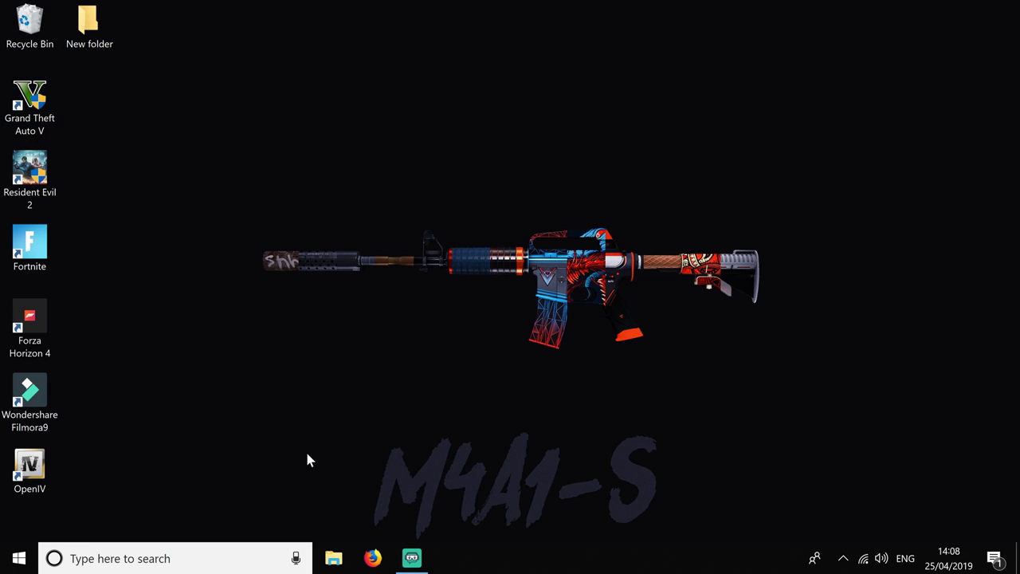
Run the Grand Theft Auto V shortcut as administrator, then look around the lakeside in Story Mode.
right_click(42, 102)
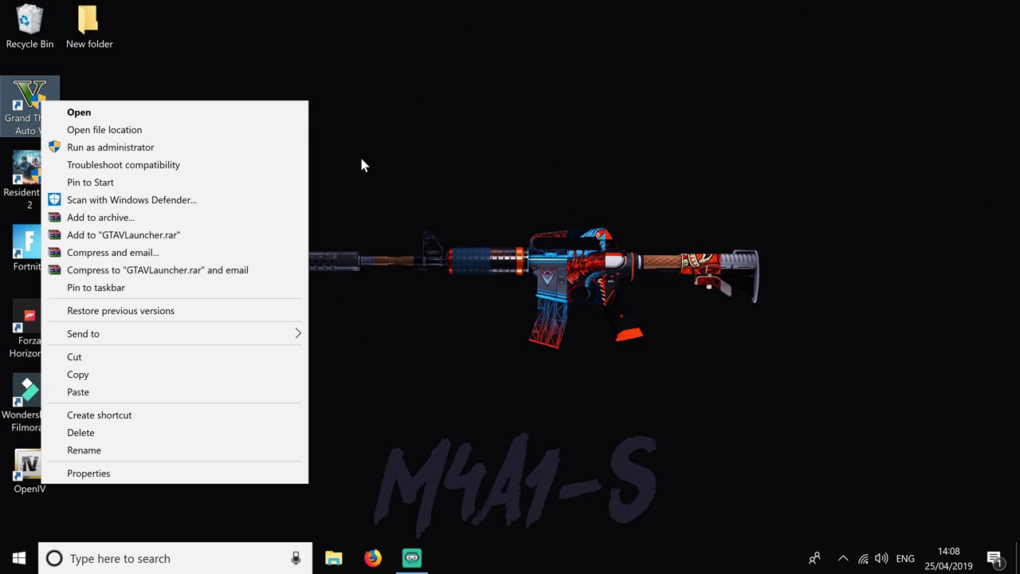
click(168, 148)
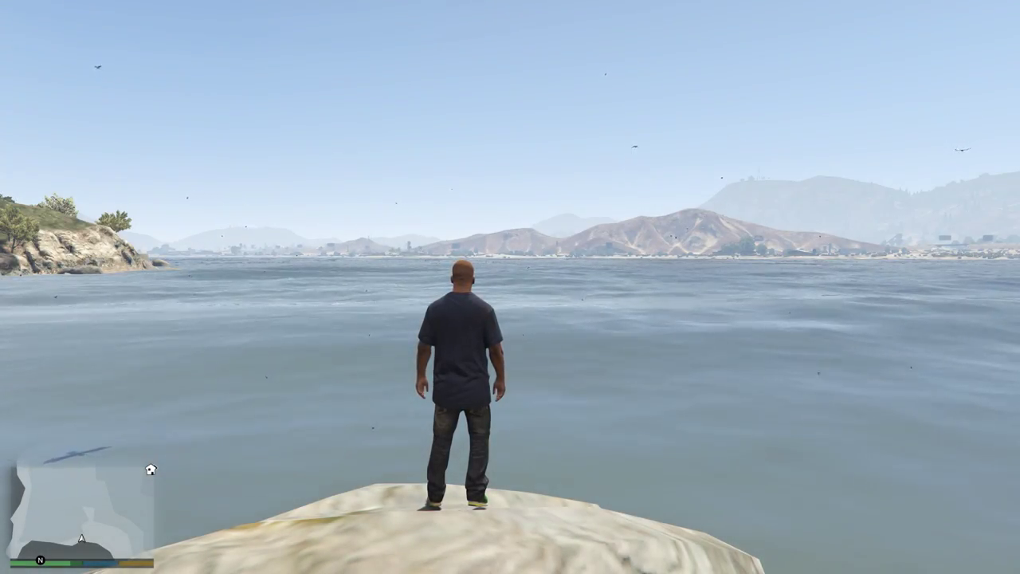
key(a)
key(d)
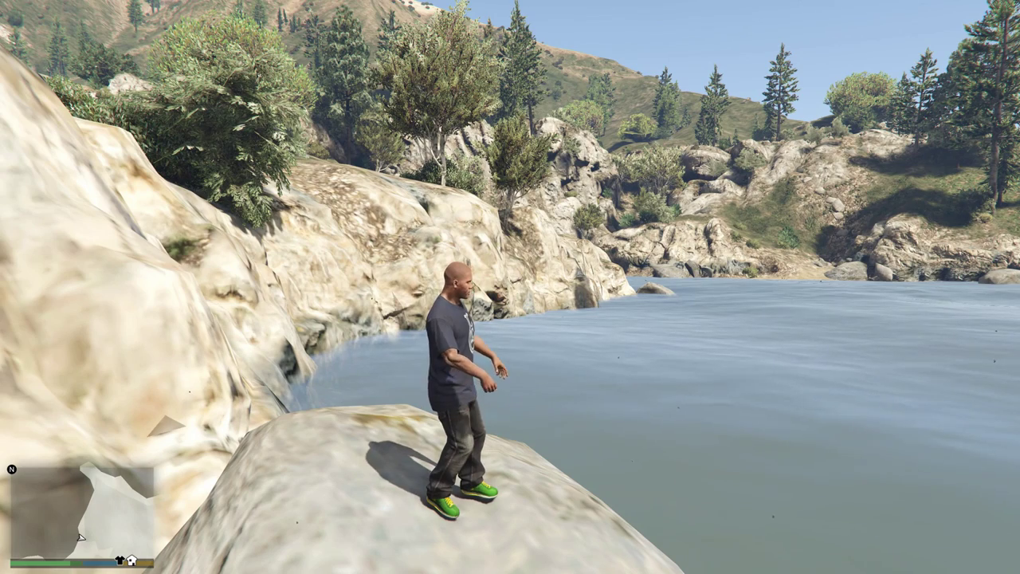